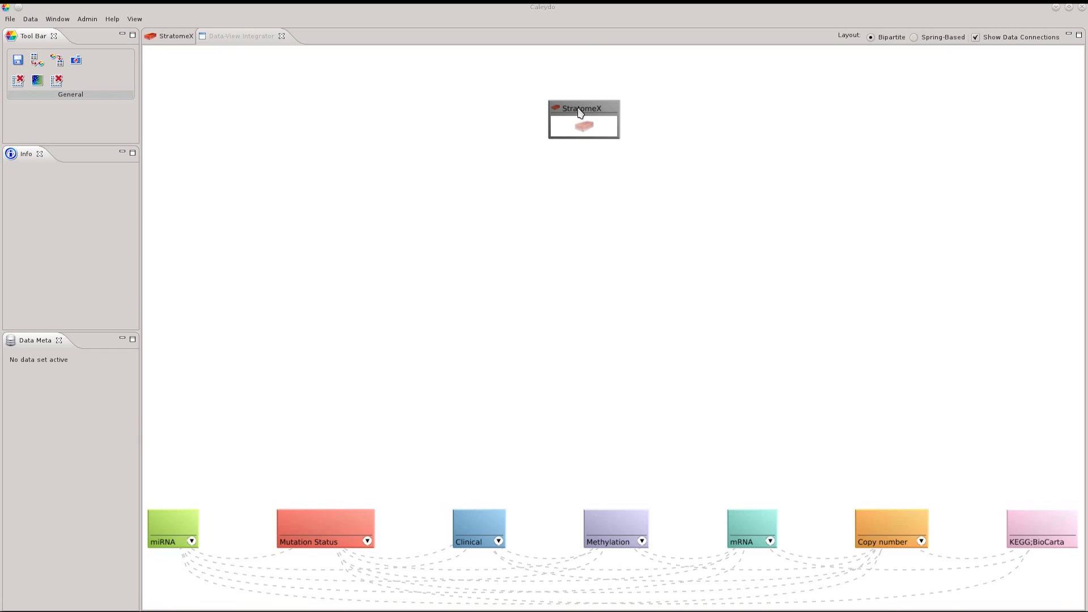
- Nudge the StratomeX node a little lower in the Data-View Integrator graph
left_click_drag(579, 112, 576, 142)
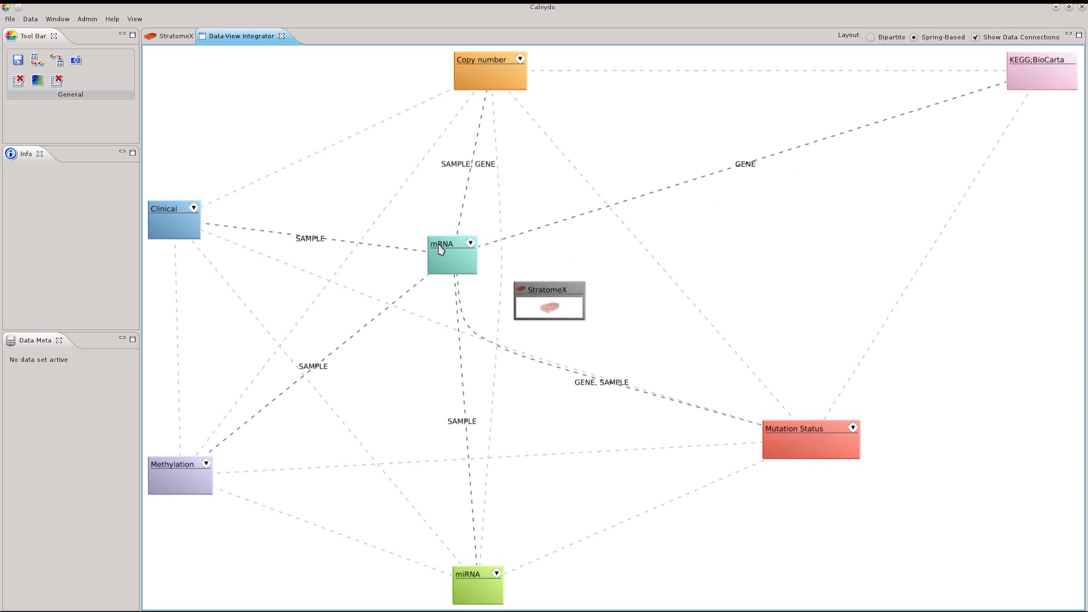
left_click_drag(532, 293, 756, 261)
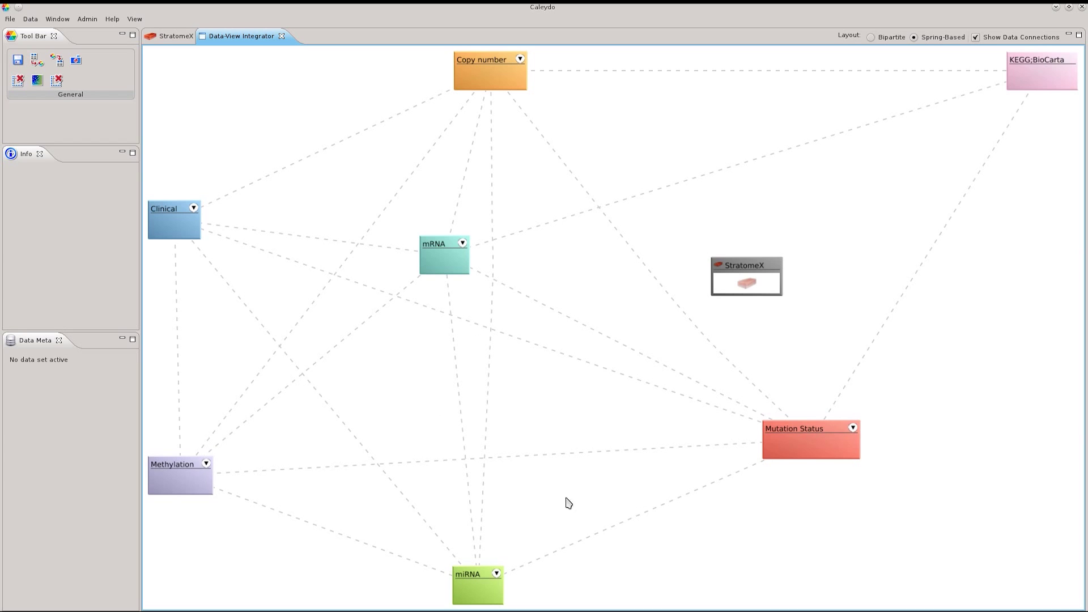
left_click(871, 37)
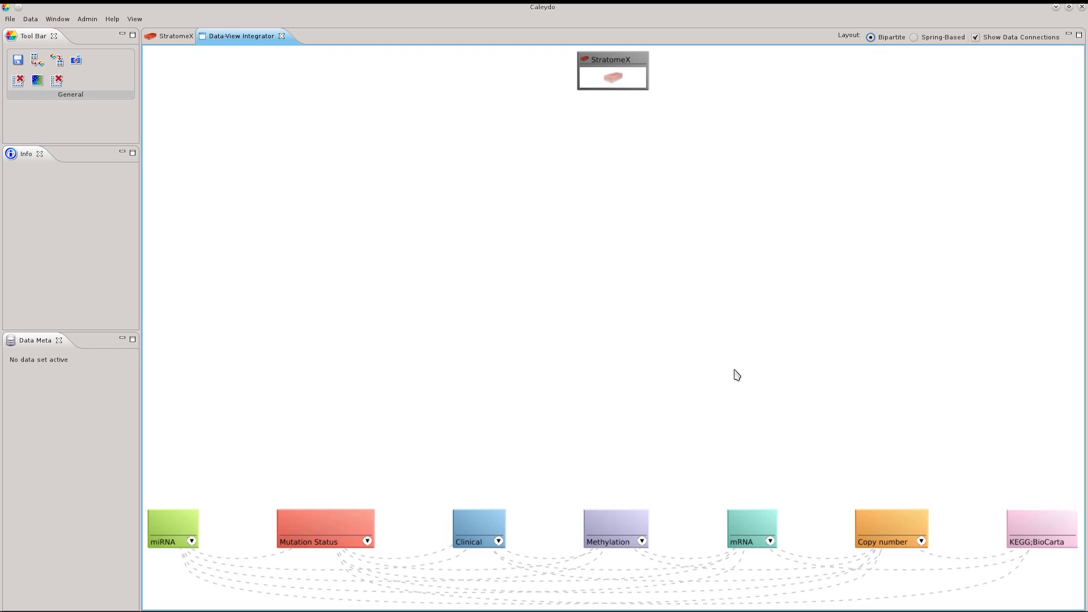
- Expand the mRNA and Methylation groupings, create an mRNA Ground Truth clustered-genes container, and drop it on StratomeX
left_click(771, 542)
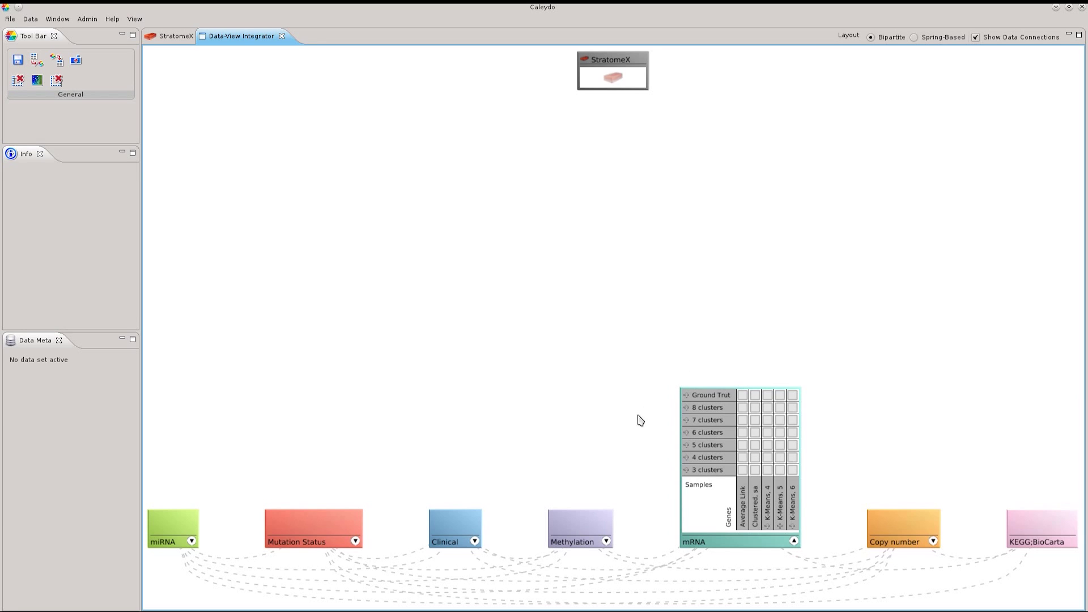
left_click(606, 541)
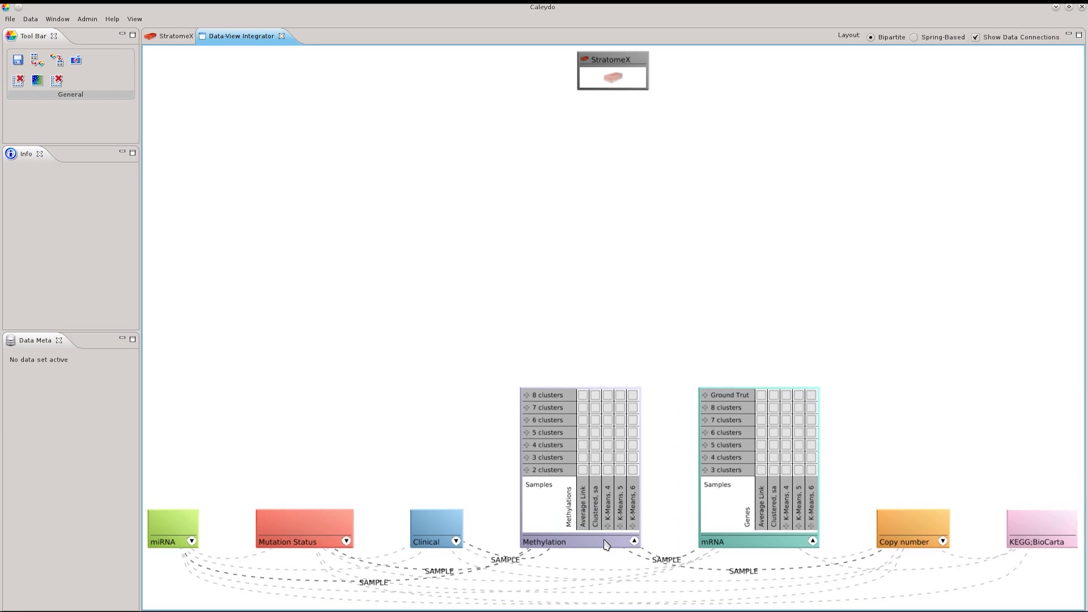
left_click(777, 399)
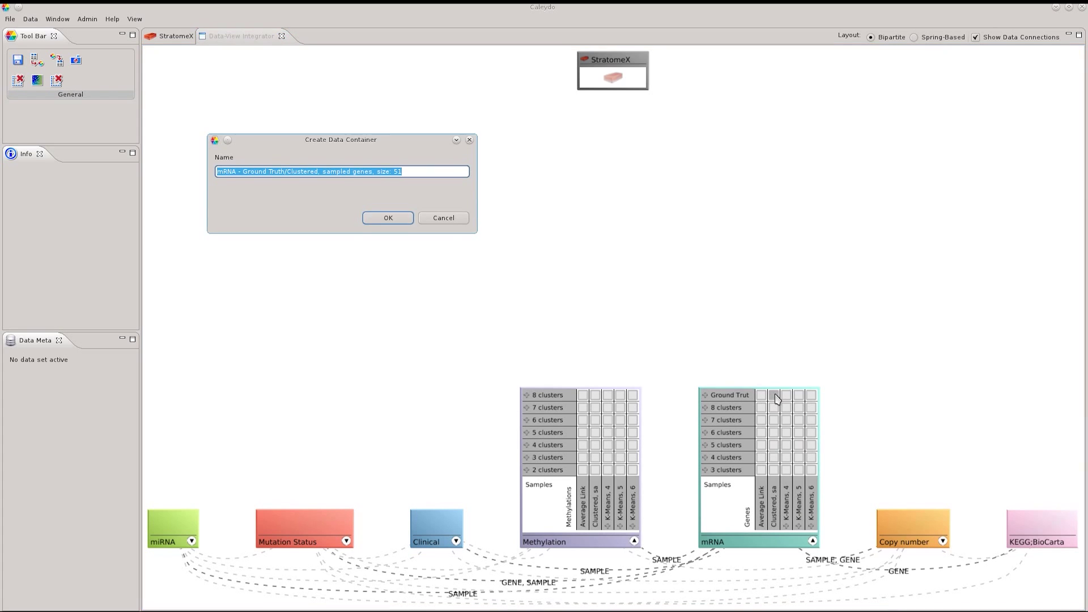
left_click(388, 219)
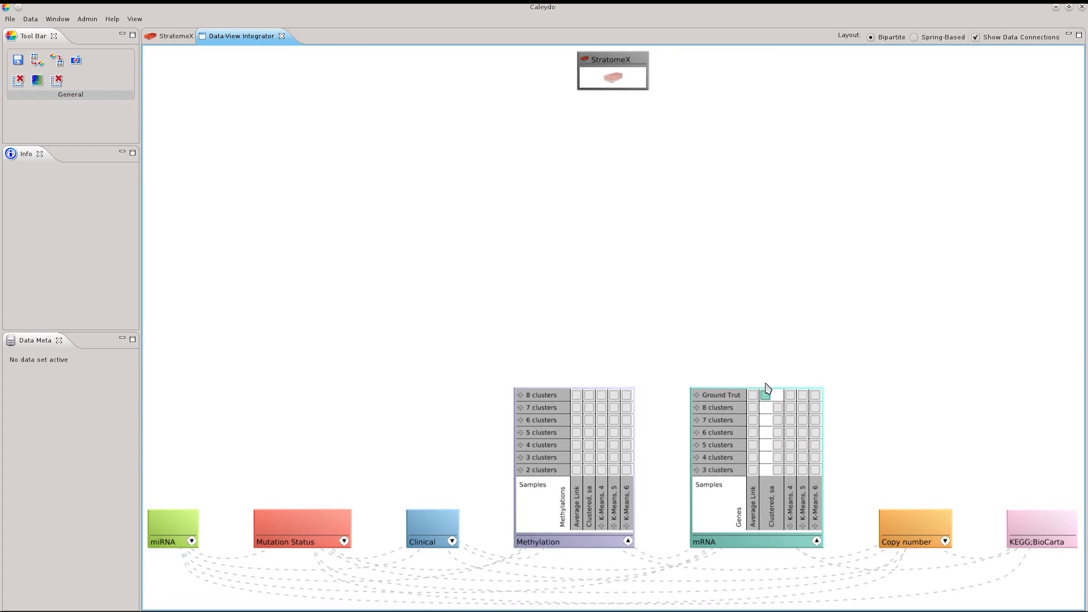
left_click_drag(765, 391, 617, 79)
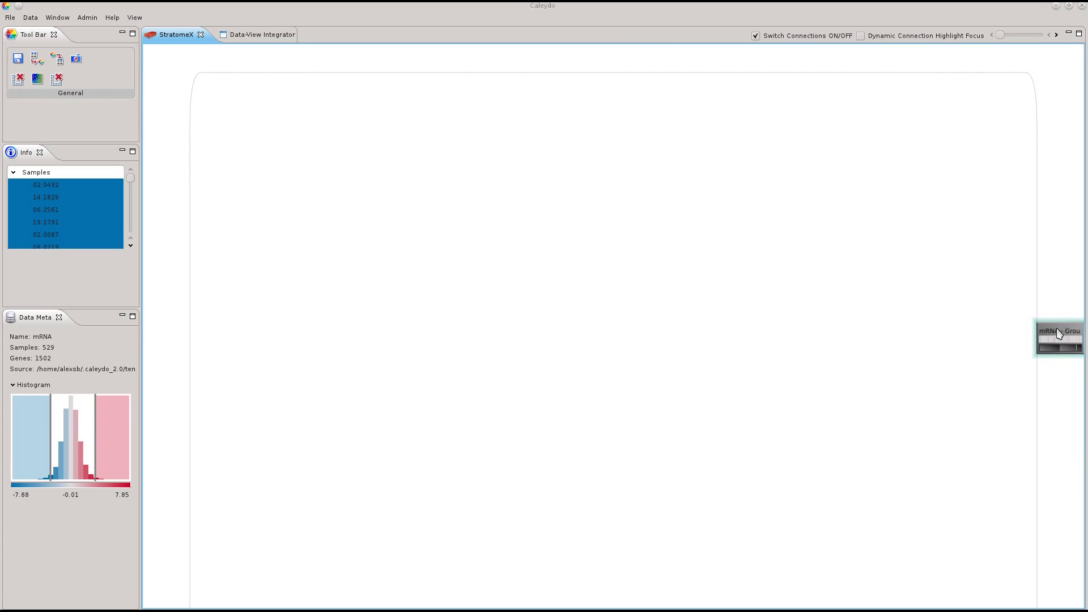
- Drop the mRNA Ground Truth column into the StratomeX canvas, showing Neural, Mesenchymal, Proneural and Classical bricks
left_click_drag(1062, 333, 821, 243)
mouse_move(625, 95)
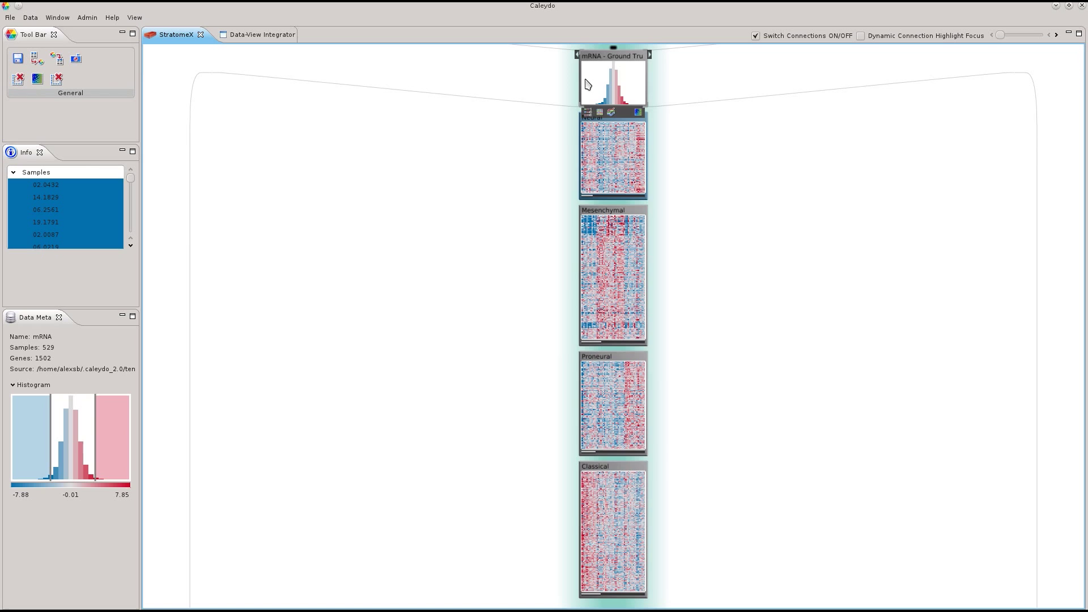
mouse_move(600, 177)
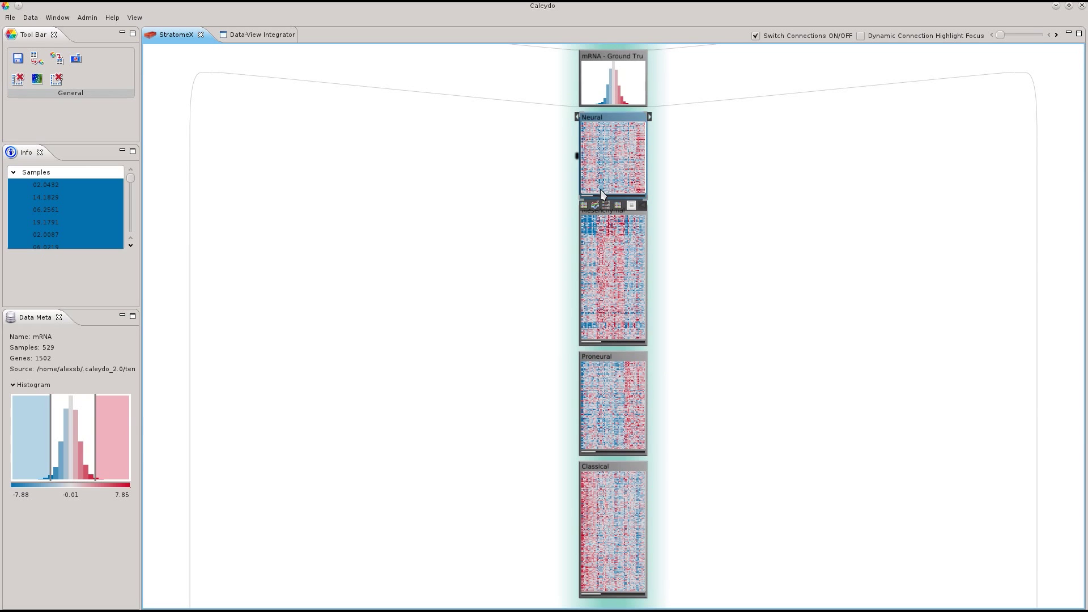
mouse_move(604, 224)
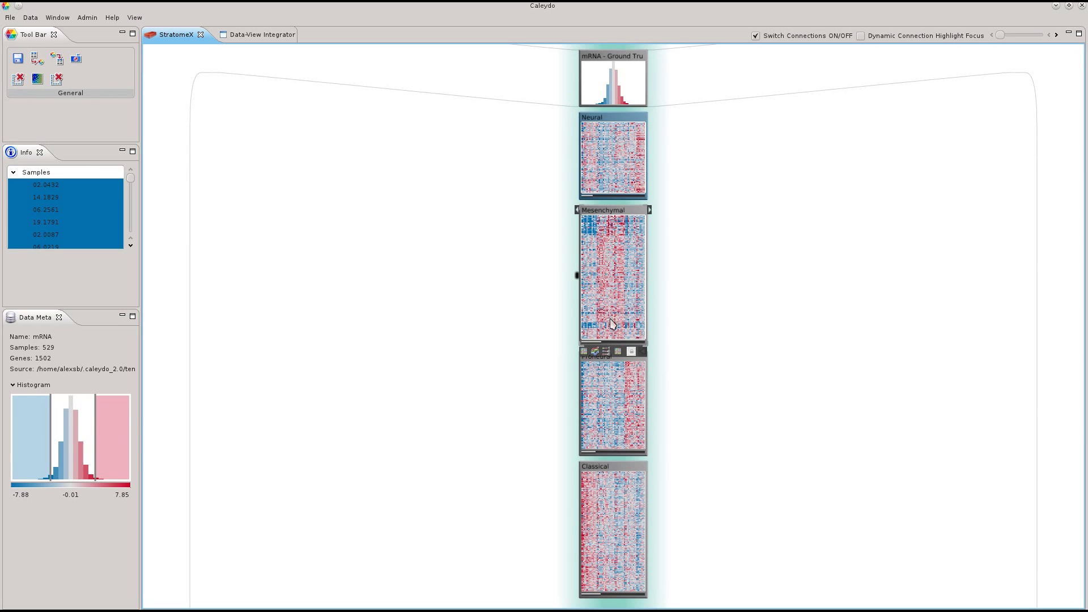
mouse_move(614, 378)
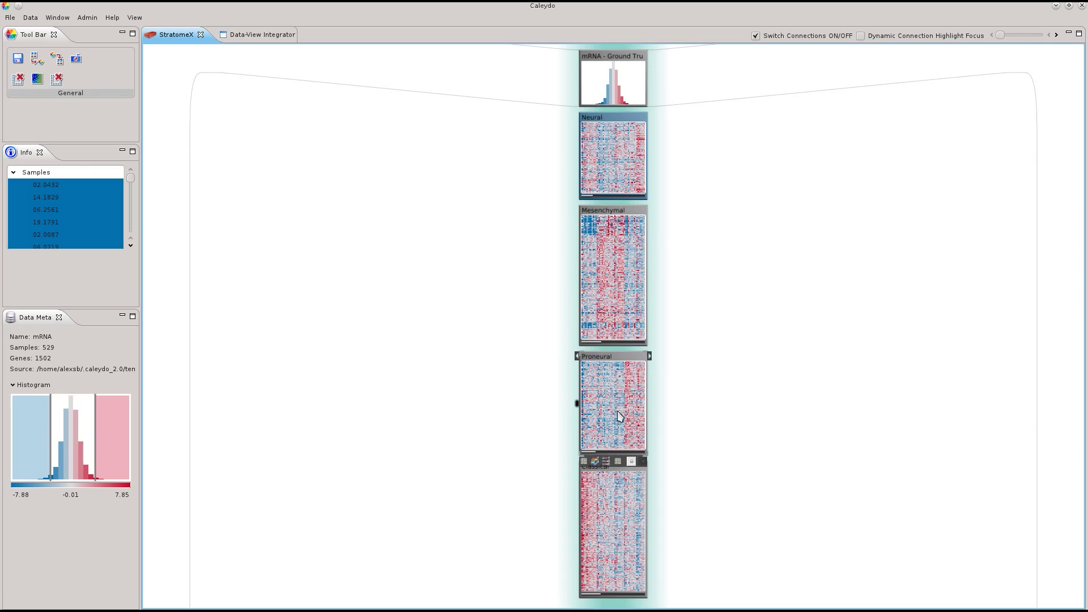
mouse_move(627, 492)
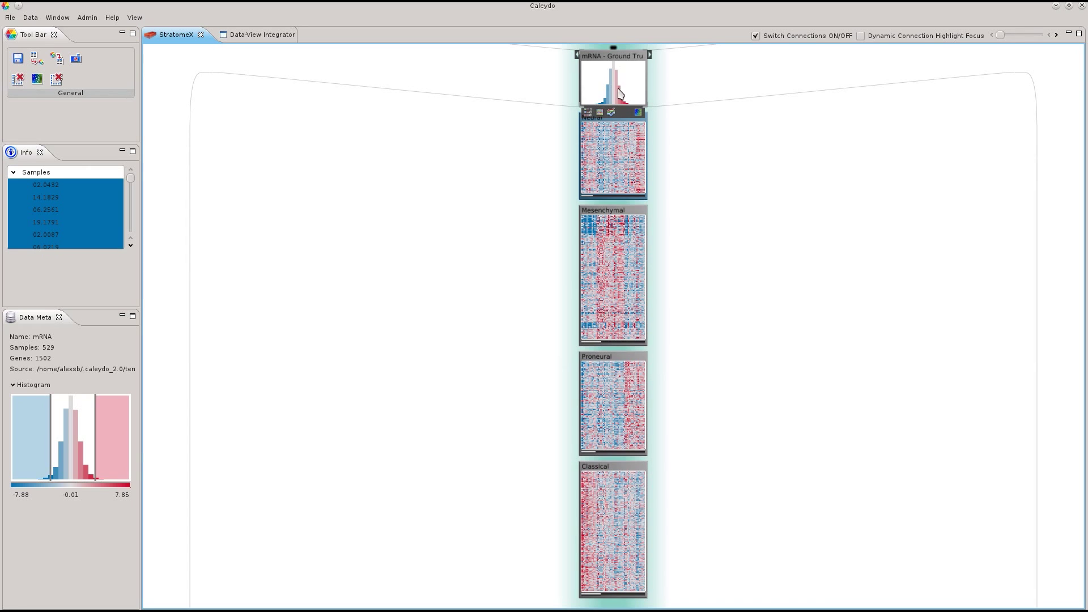
- Cycle the mRNA summary through heatmap, line plot and heatmap, then back to histogram
left_click(600, 112)
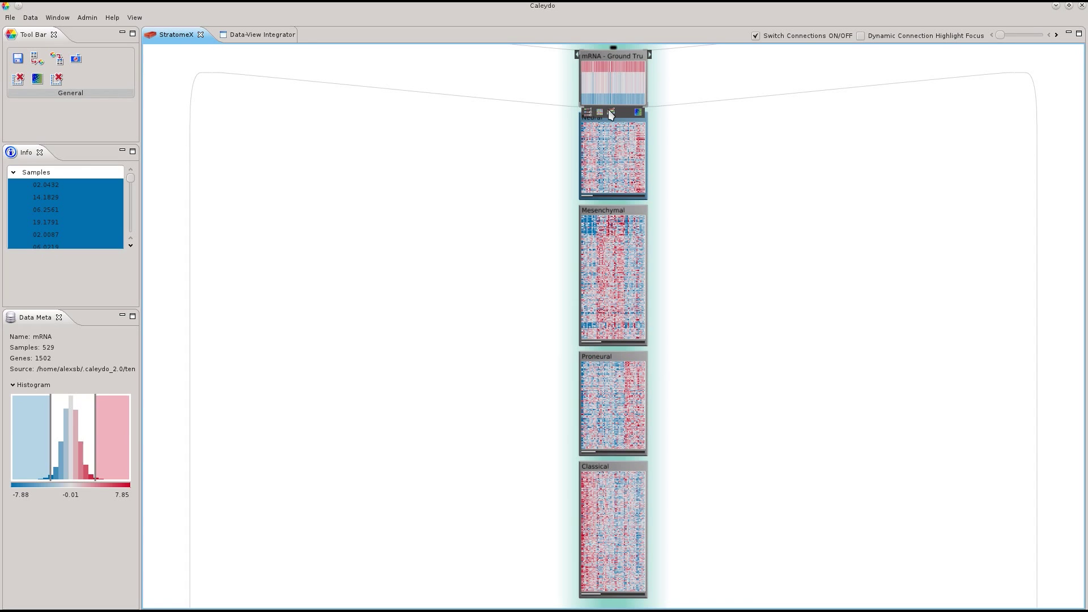
left_click(610, 112)
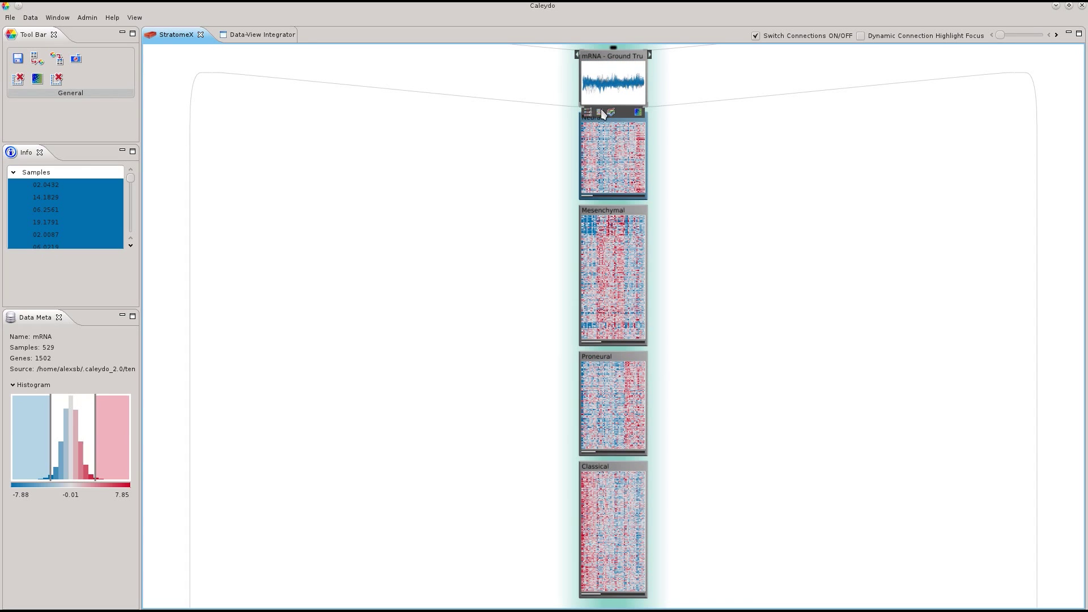
left_click(601, 112)
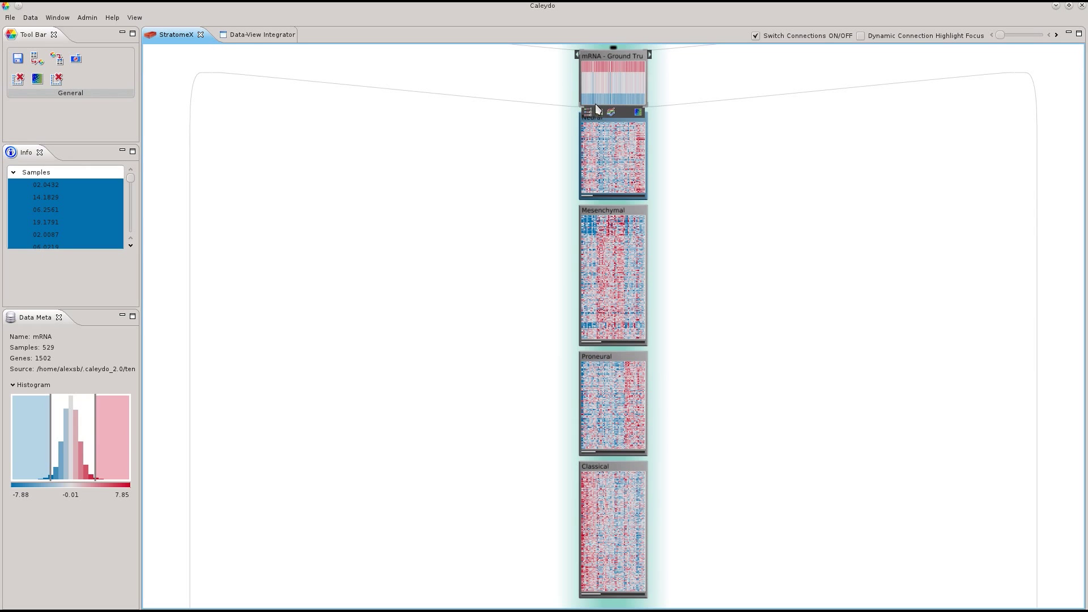
left_click(590, 111)
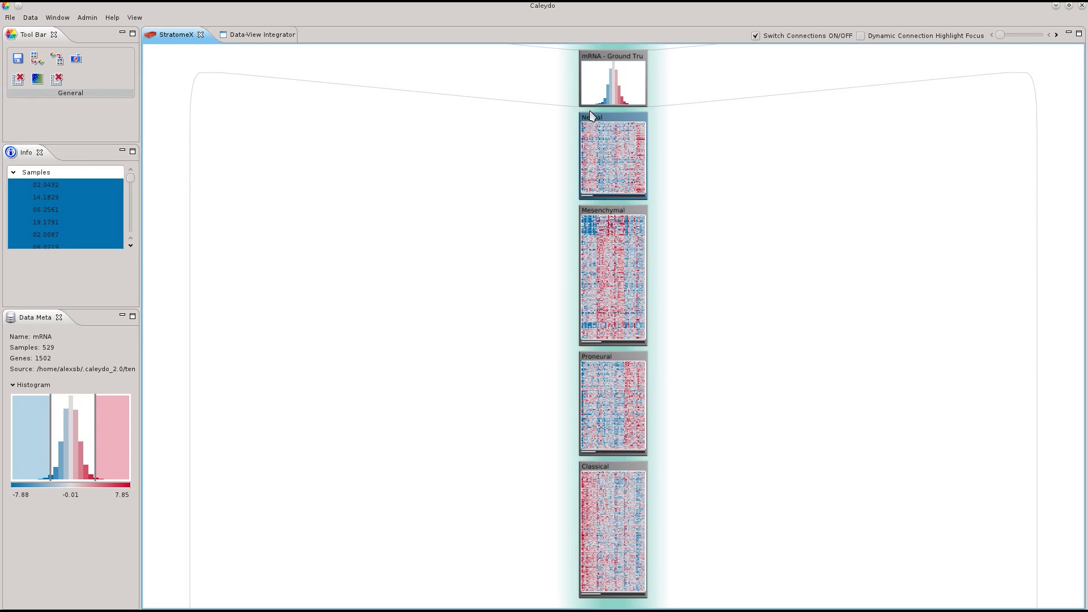
mouse_move(593, 117)
- Open the Neural cluster's detail heatmap, select gene CORO2B, then switch to the Mesenchymal cluster
left_click(650, 118)
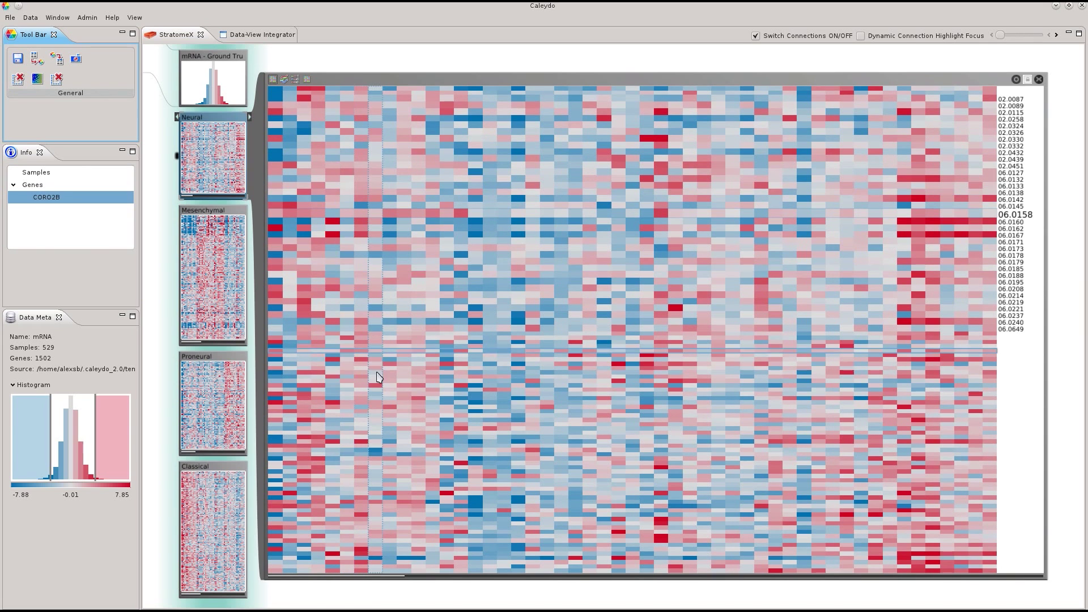
left_click(378, 377)
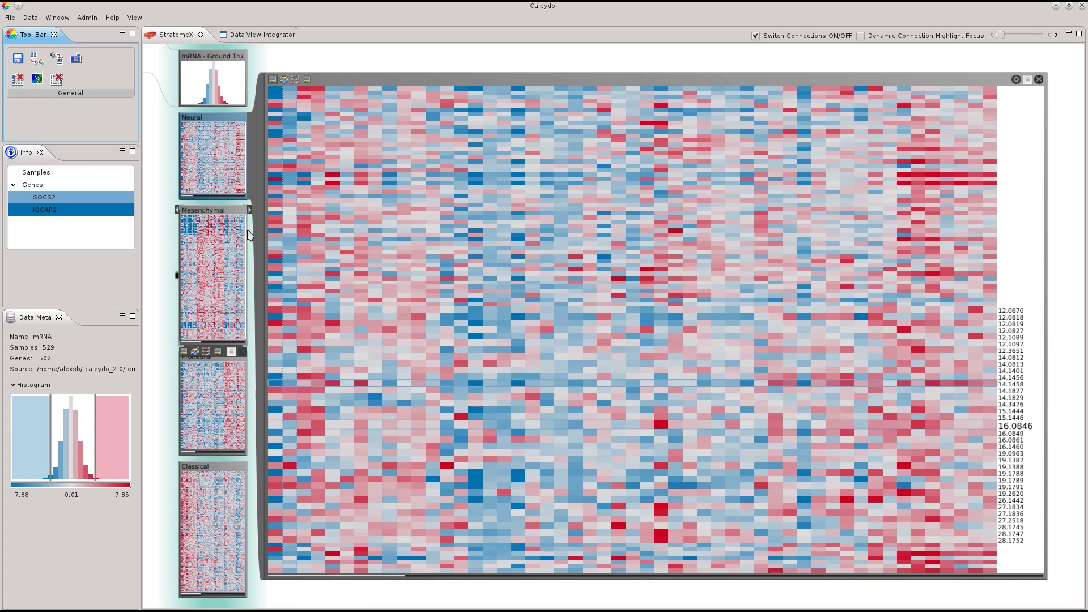
left_click(250, 213)
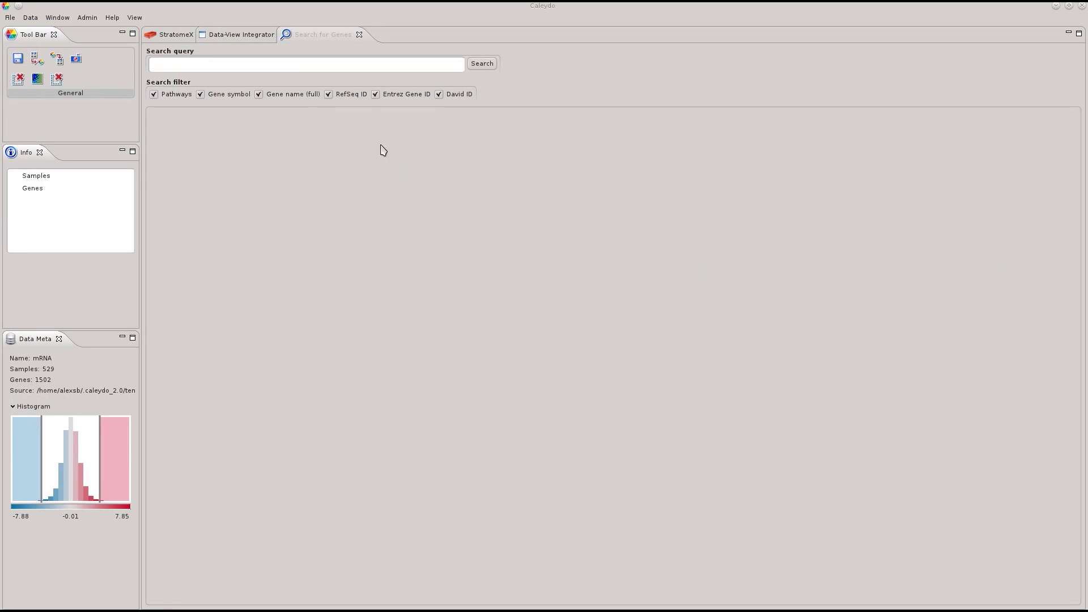
- Search for the EGFR gene and create a Copy number categorization from its result
left_click(292, 64)
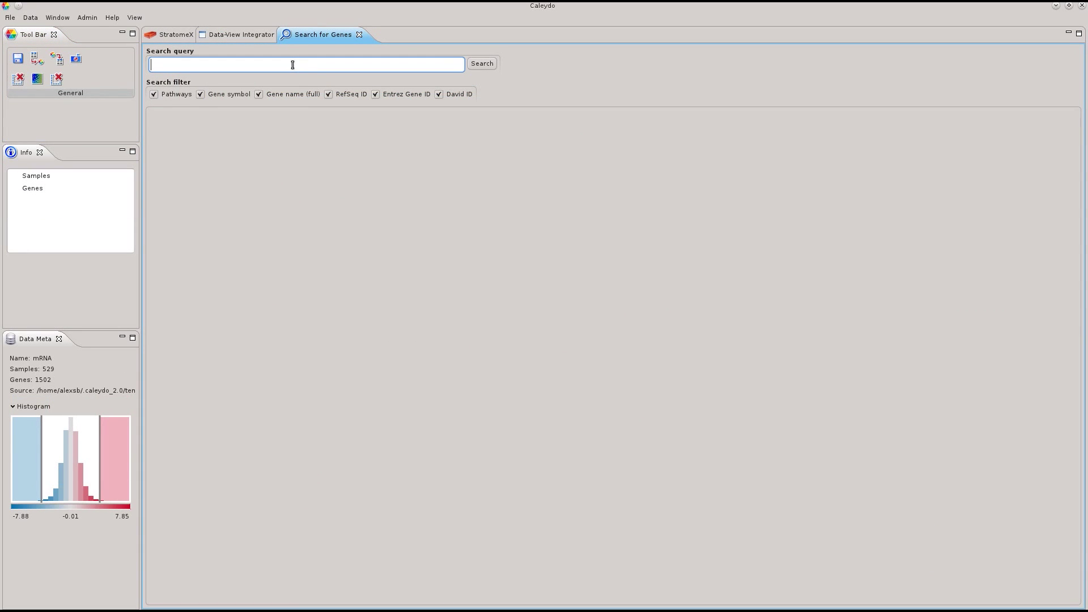
type("EGFR")
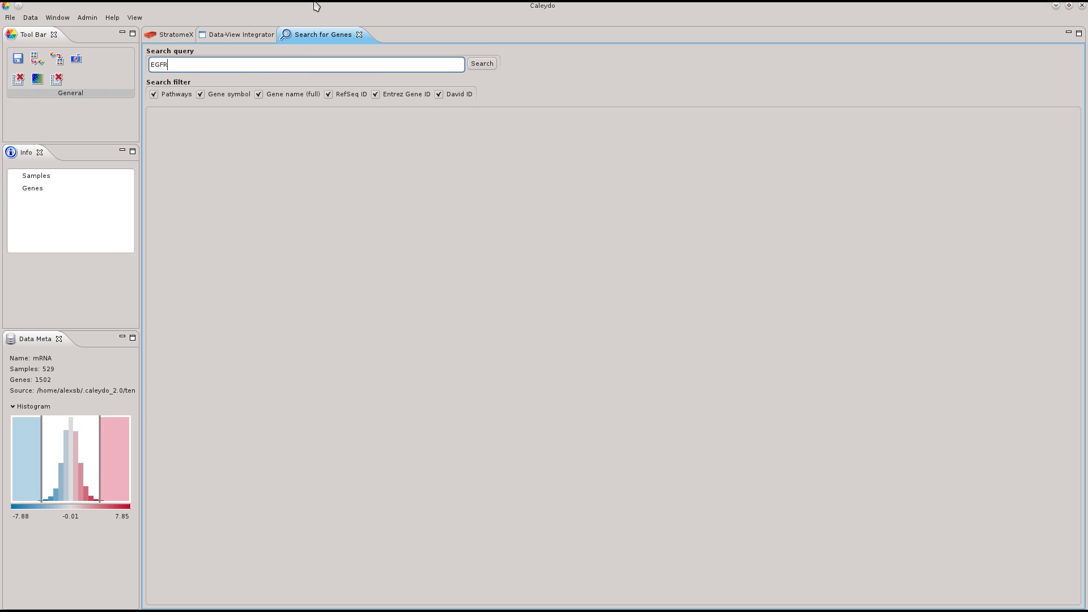
left_click(490, 67)
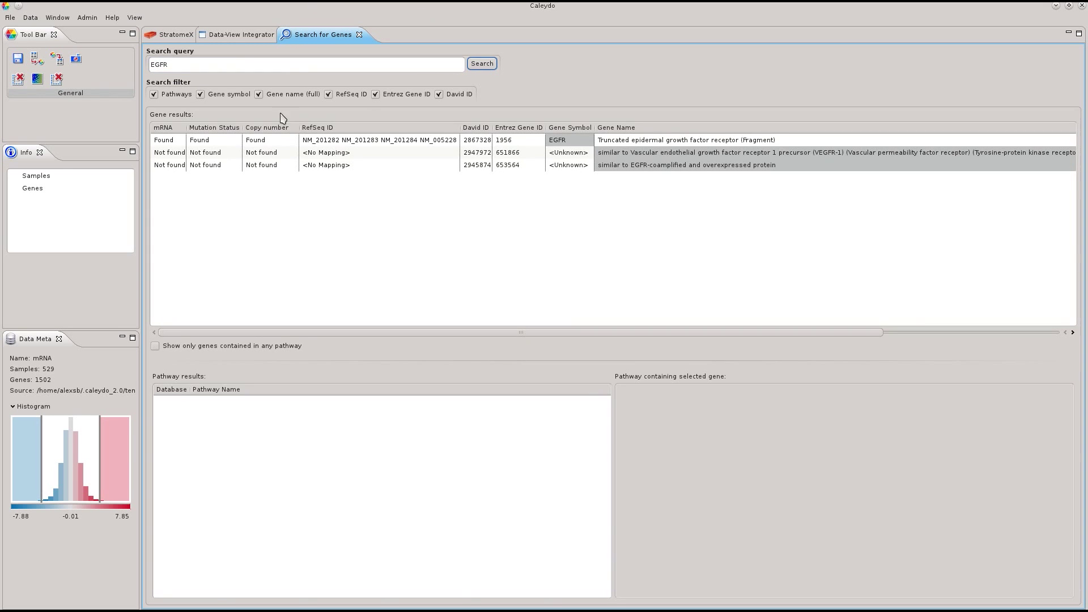
left_click(207, 140)
right_click(208, 140)
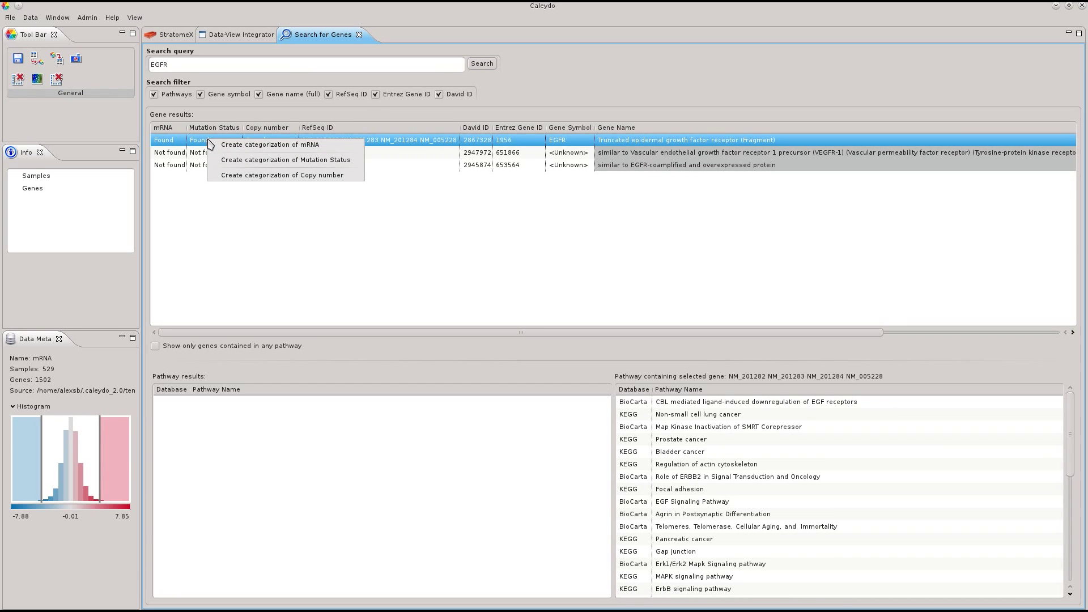
left_click(227, 175)
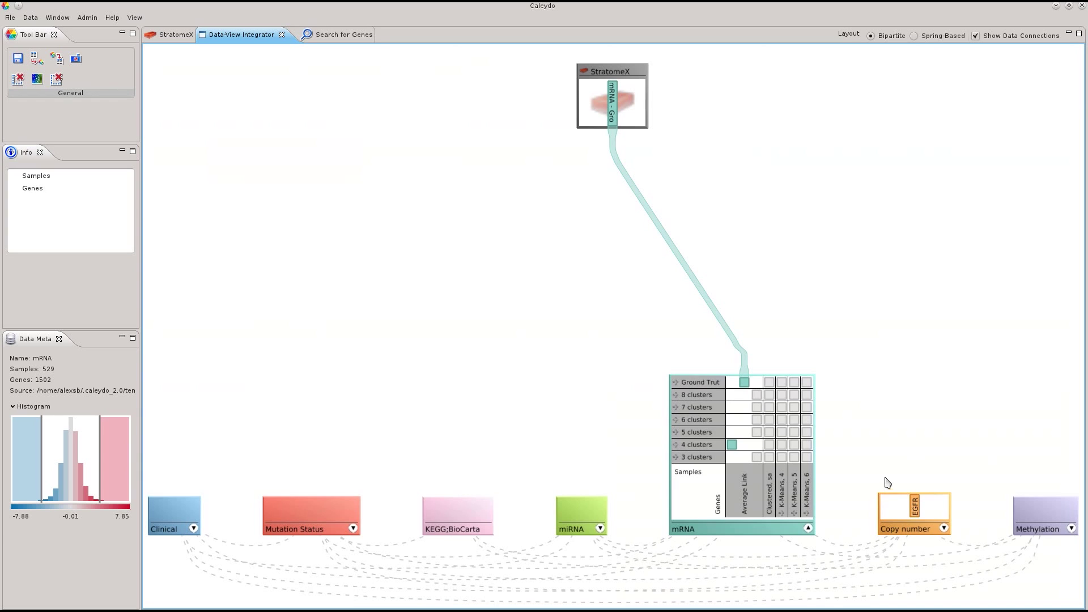
- Drop the EGFR copy-number block onto the StratomeX node and return to the StratomeX view
left_click_drag(915, 506, 631, 113)
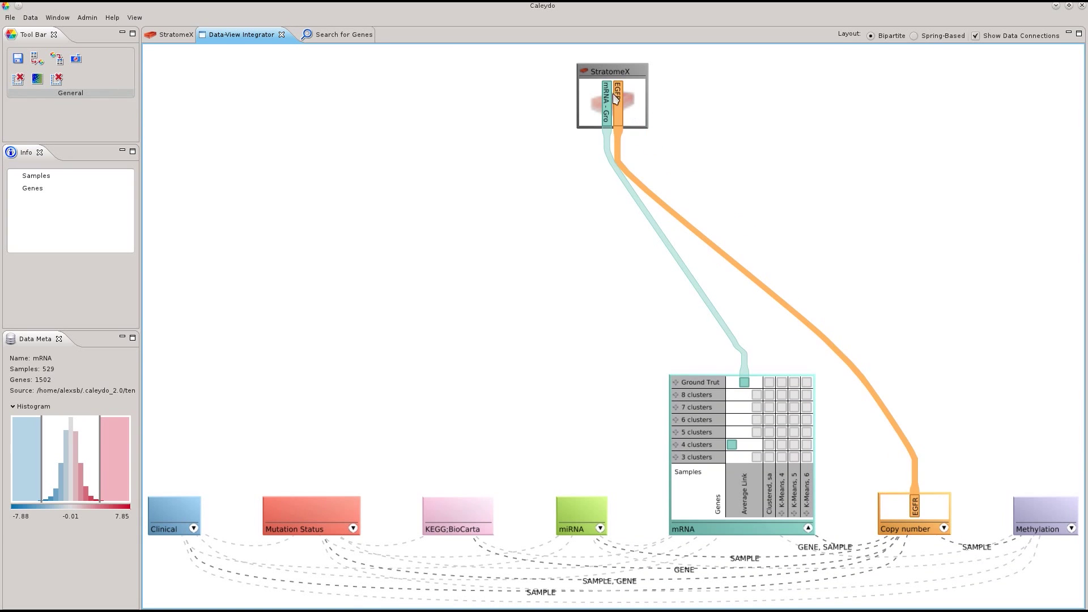
left_click(175, 35)
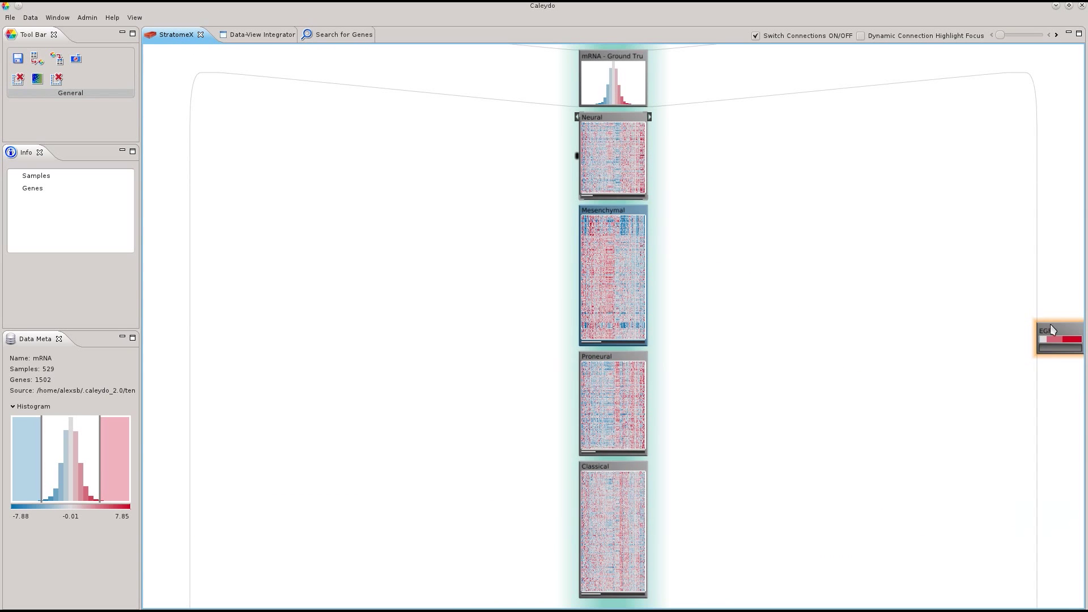
- Add the EGFR copy-number column opposite the mRNA subtypes and inspect the Classical brick's ribbons
left_click_drag(1058, 328, 958, 315)
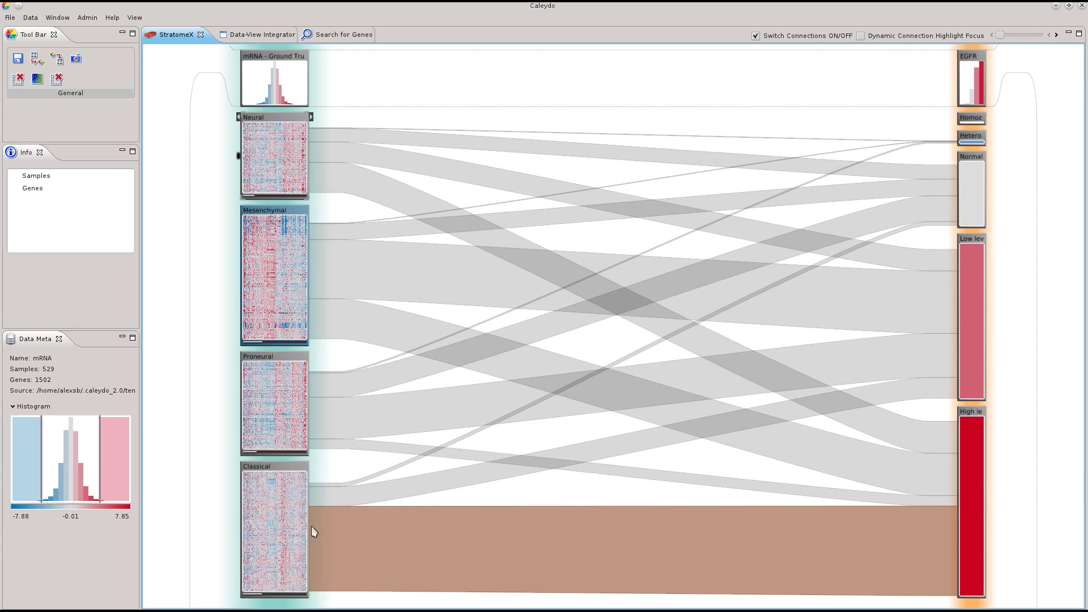
mouse_move(288, 530)
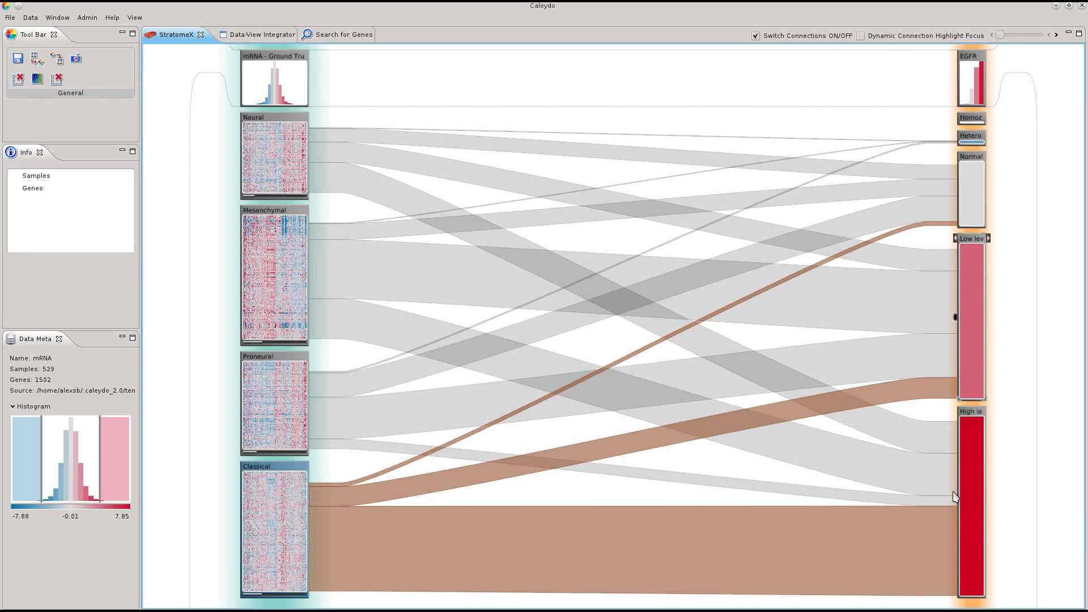
- Create a Days to death clinical survival group from the EGFR column and place it at the far right
right_click(968, 91)
left_click(964, 105)
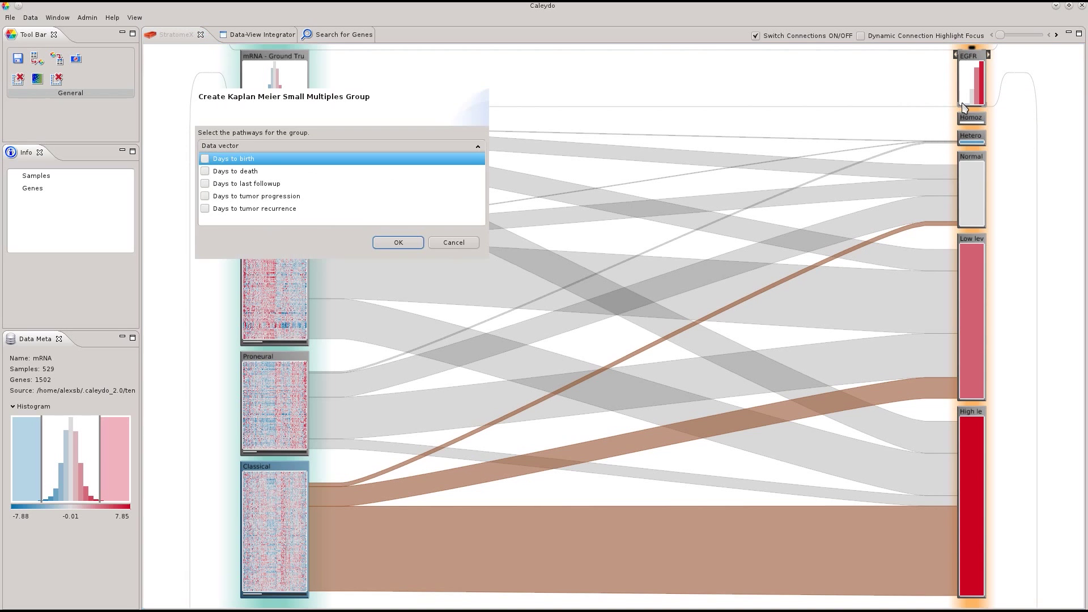
left_click(204, 171)
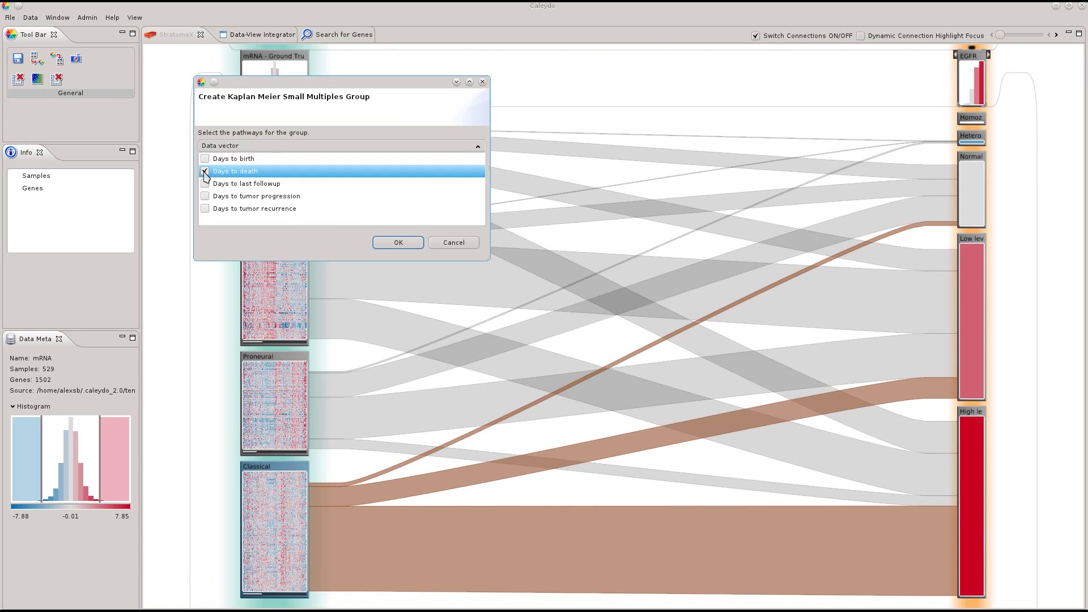
left_click(398, 242)
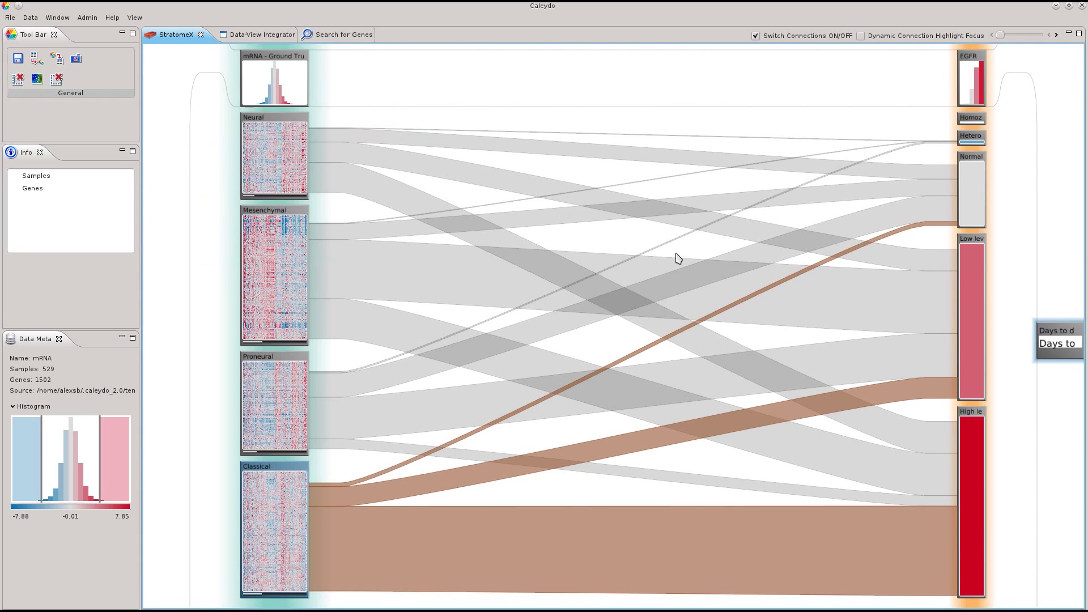
left_click(1015, 316)
mouse_move(931, 229)
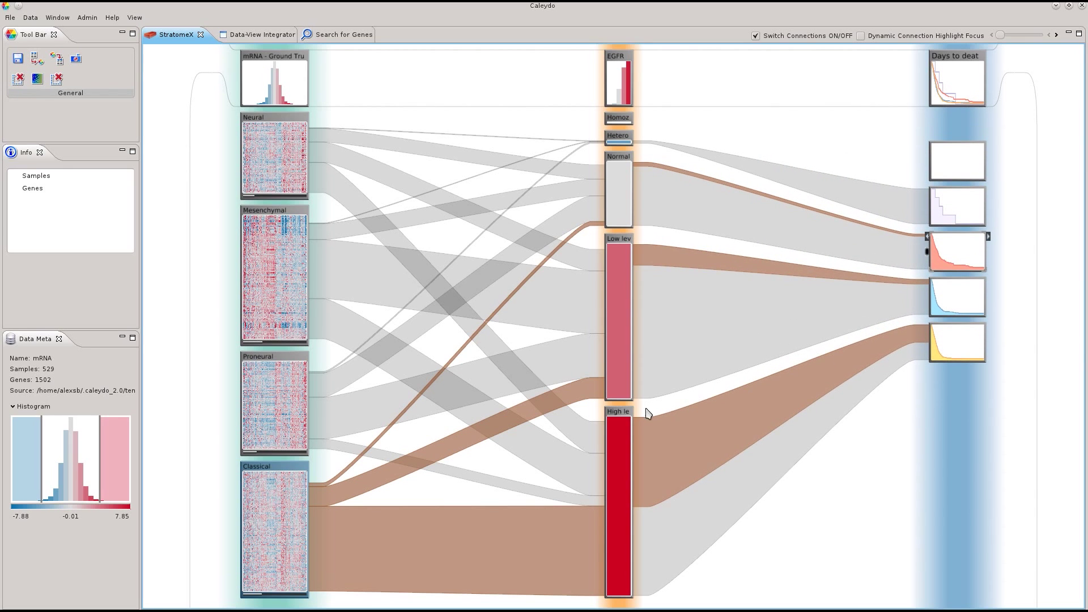
mouse_move(621, 440)
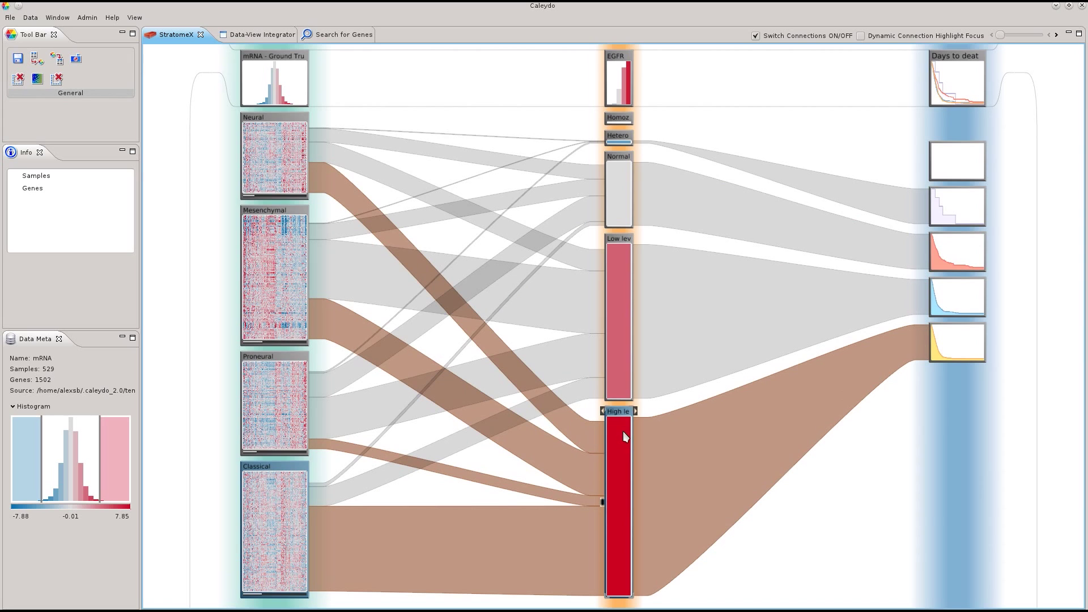
- Select the high- and low-level EGFR groups, then highlight patients in the blue and salmon survival curves
left_click(626, 436)
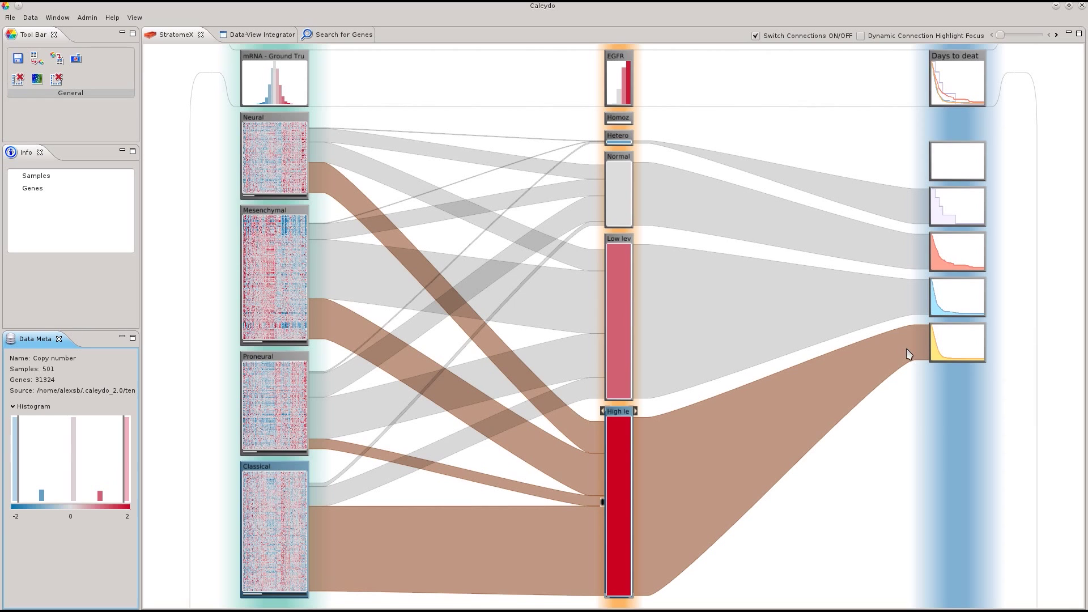
left_click(621, 355)
mouse_move(962, 269)
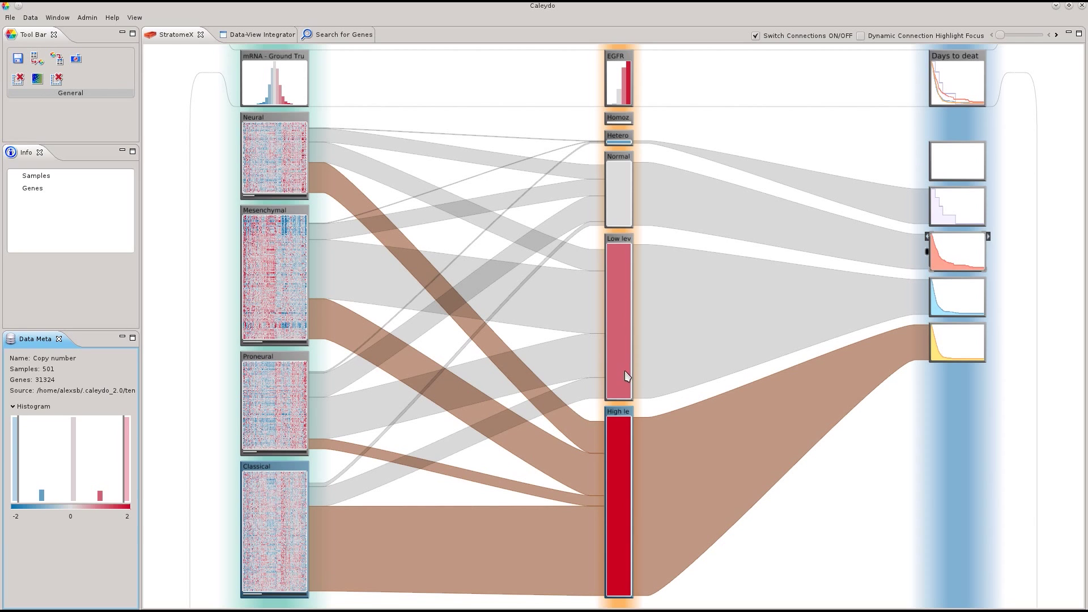
mouse_move(970, 367)
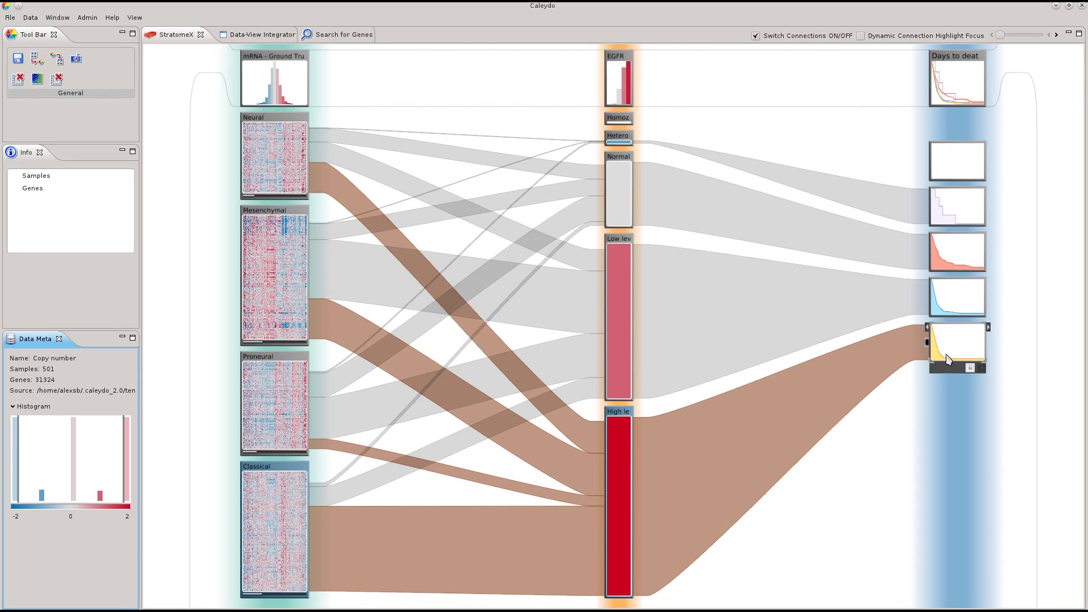
left_click(878, 313)
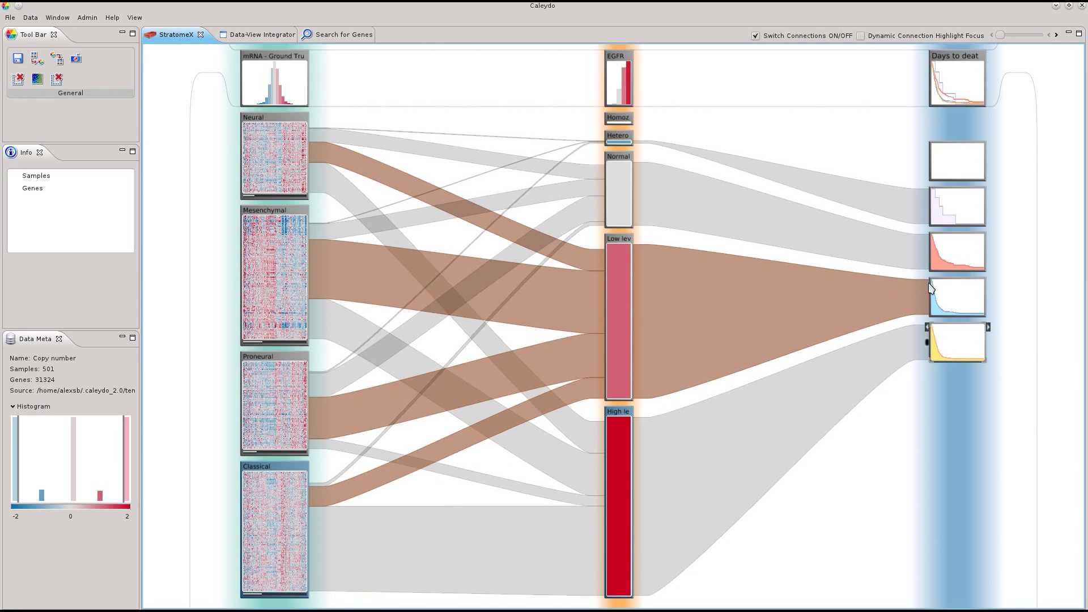
left_click(878, 250)
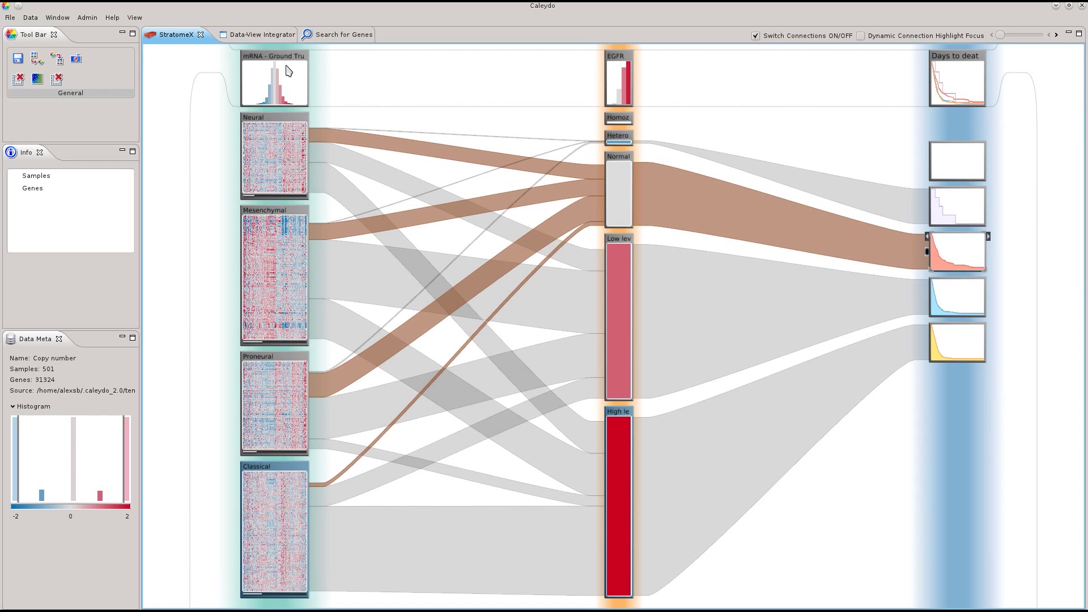
- Create a Glioma pathway small-multiples group from the mRNA column and drop it between mRNA and EGFR
right_click(273, 78)
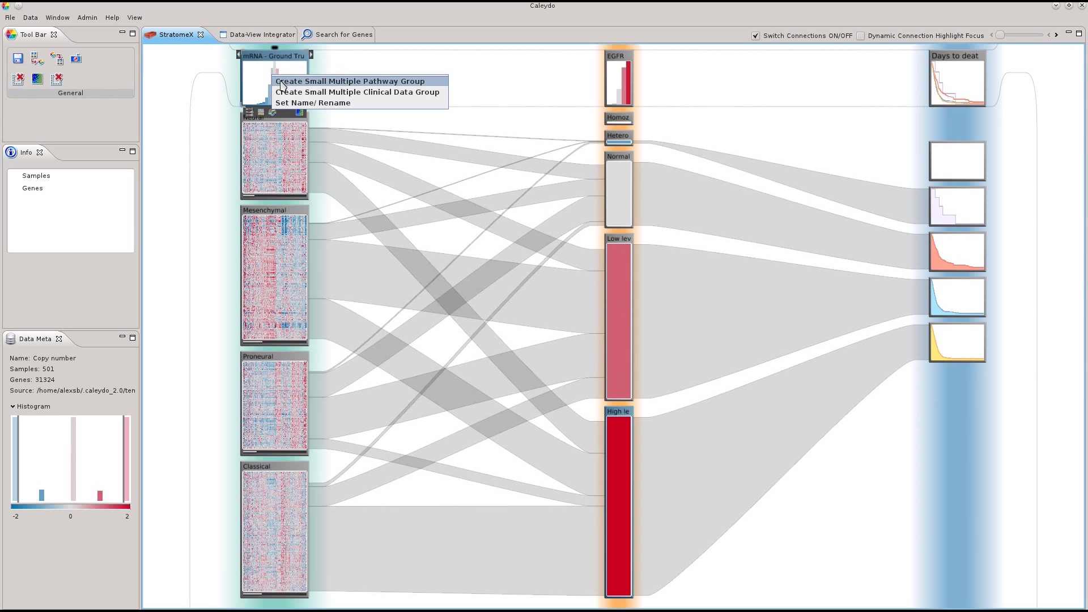
left_click(300, 91)
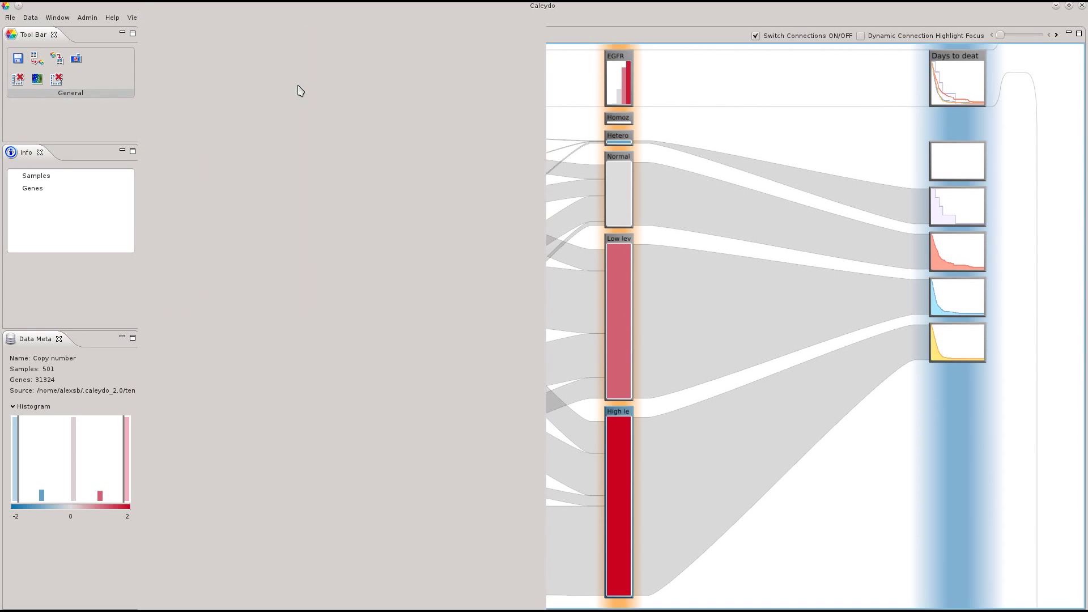
scroll(272, 374, "down", 15)
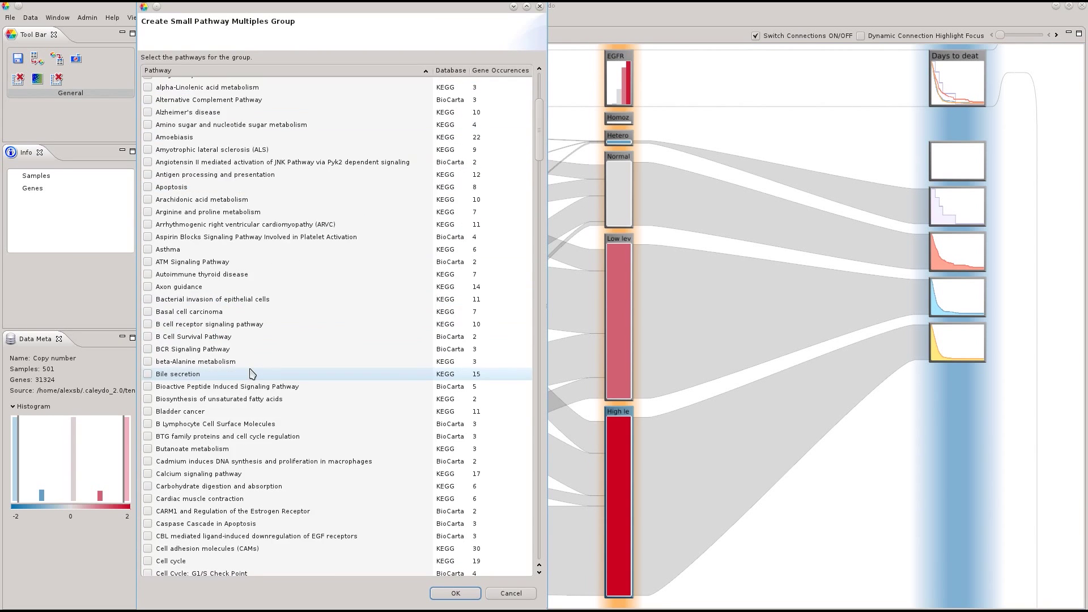
scroll(238, 387, "down", 20)
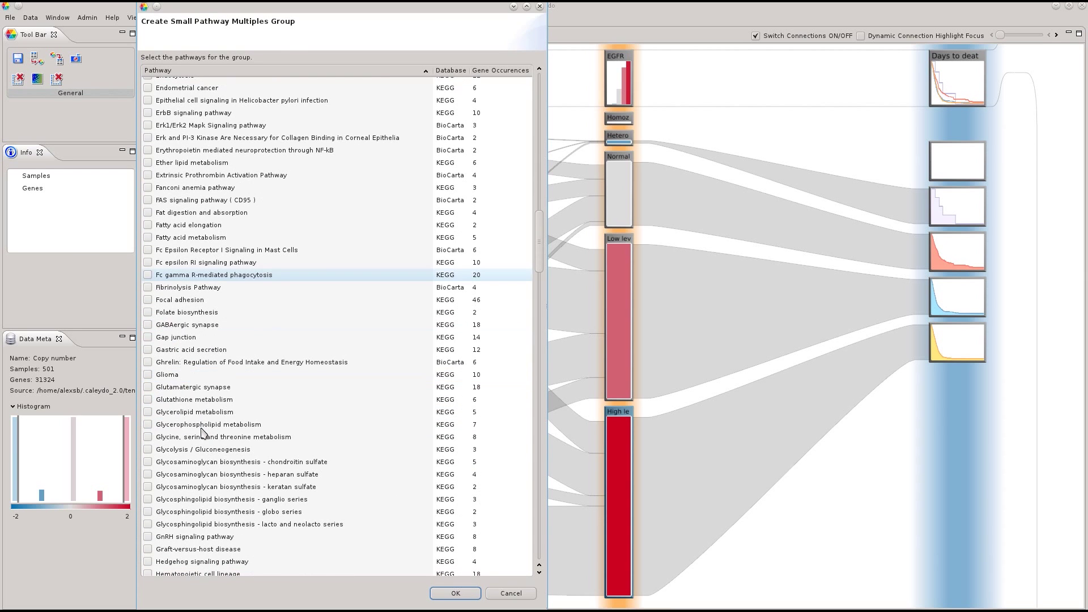
left_click(170, 375)
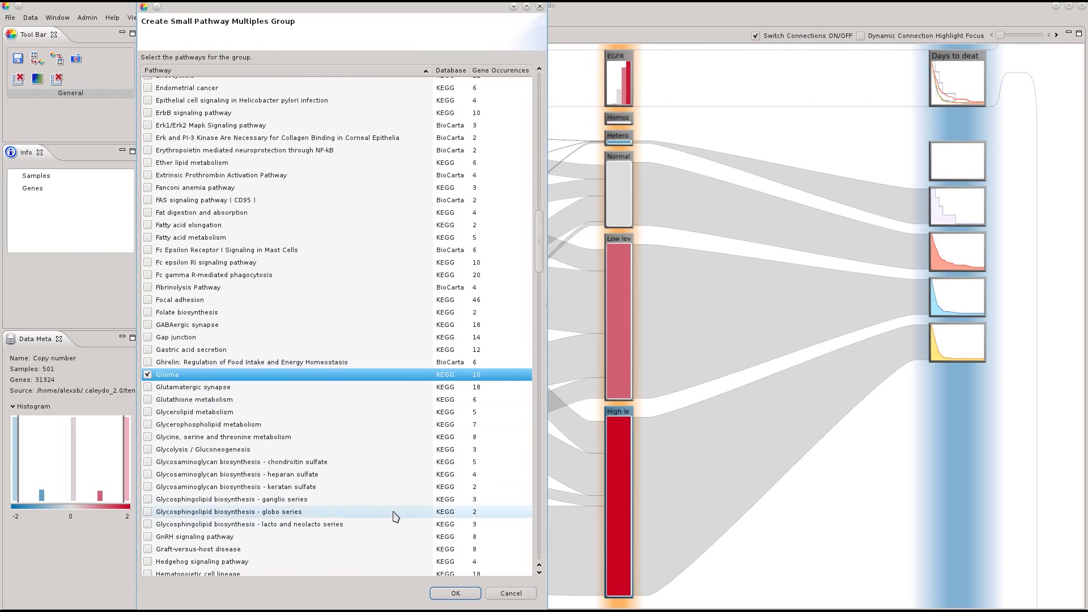
left_click(457, 593)
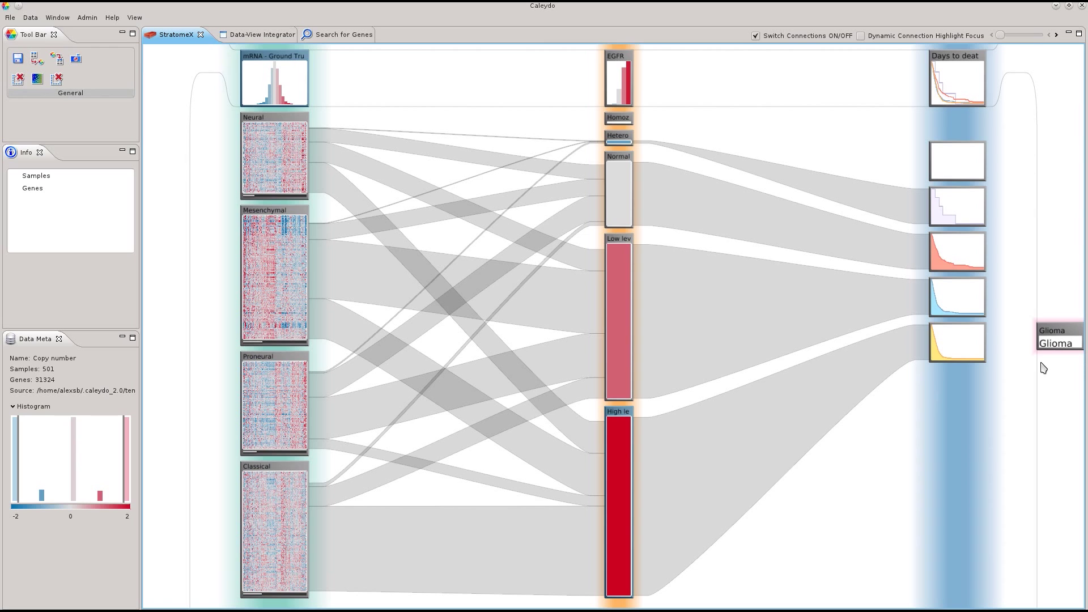
left_click_drag(1066, 336, 547, 100)
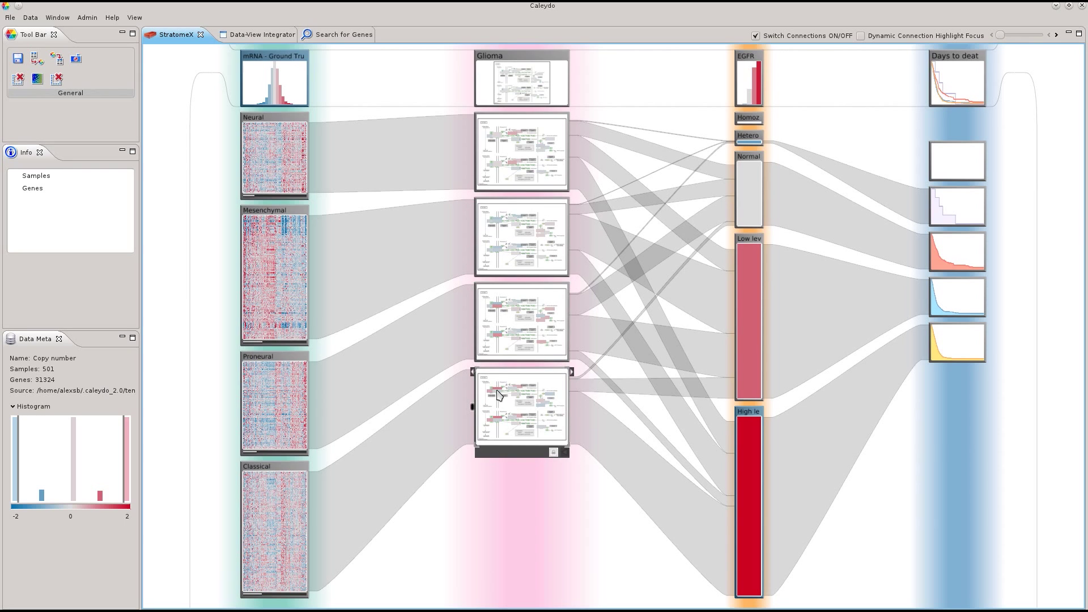
- Enlarge a Glioma pathway brick to full detail, then close it to return to StratomeX
left_click(474, 373)
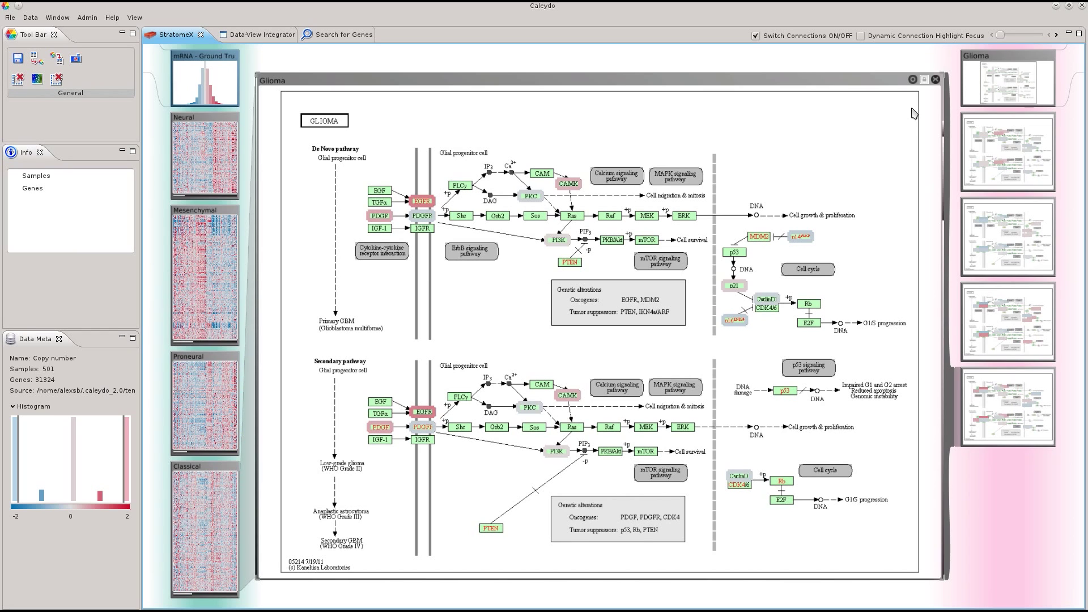
left_click(936, 80)
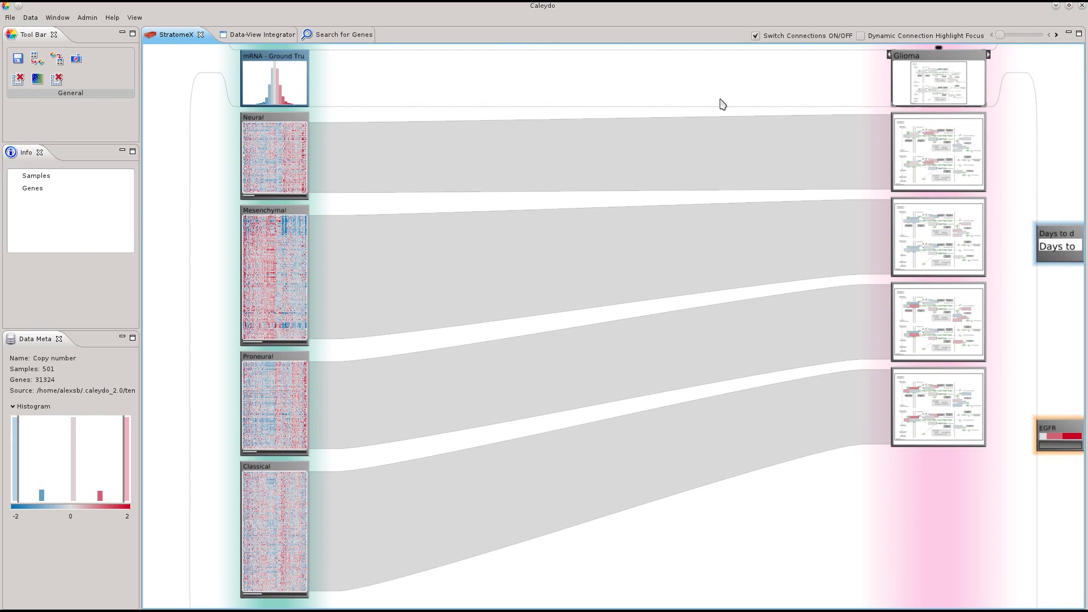
- Add the mRNA 4-cluster Average Link grouping to StratomeX from the Data-View Integrator
left_click(275, 35)
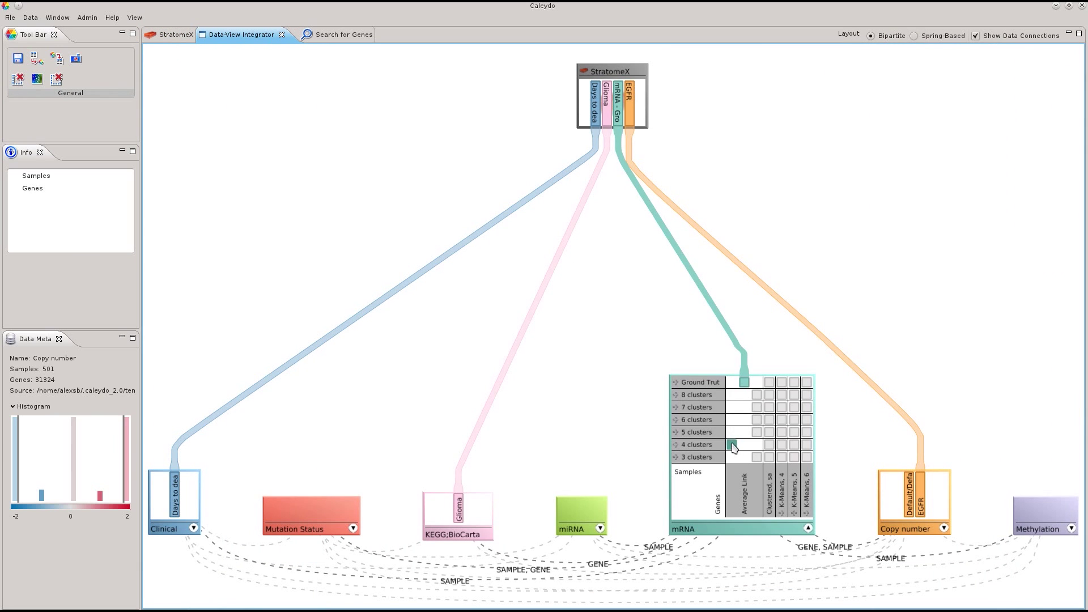
left_click_drag(733, 447, 642, 112)
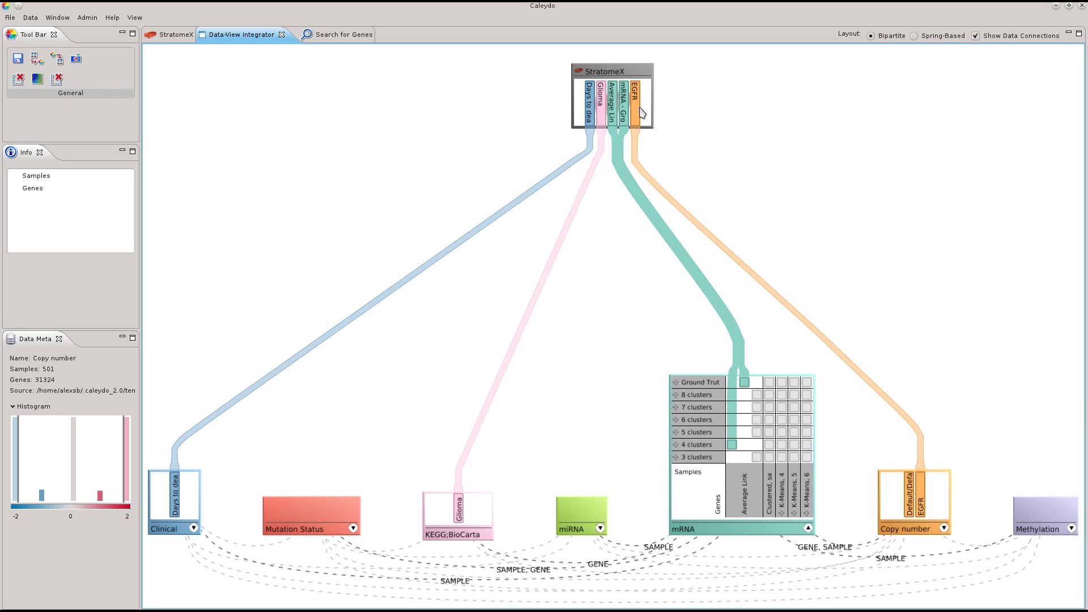
left_click(164, 37)
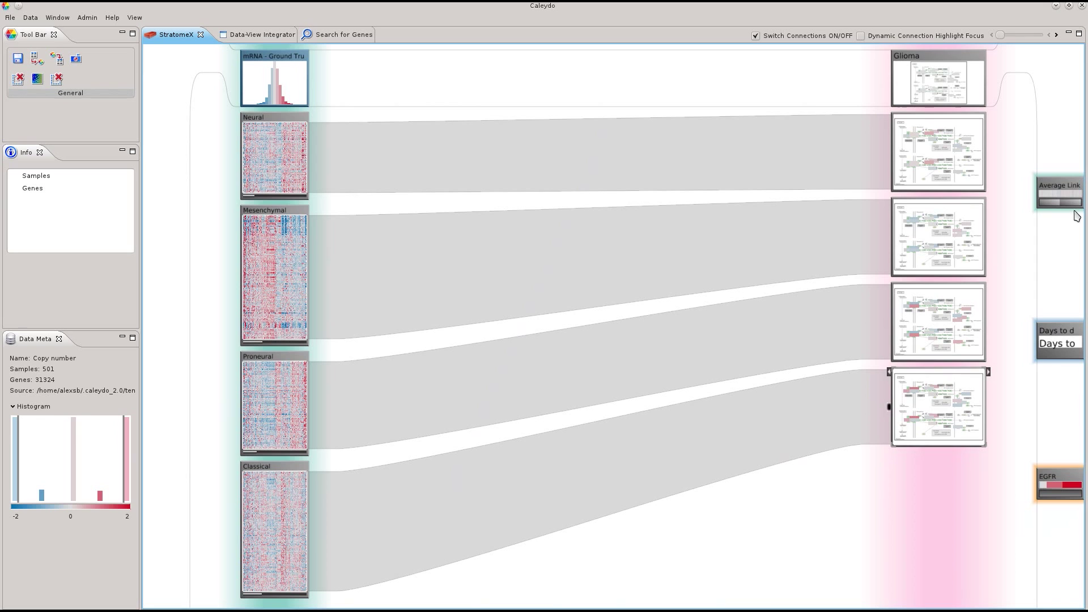
- Place the Average Linkage/4 column between mRNA and Glioma, and move Proneural above Mesenchymal
left_click_drag(1059, 186, 688, 94)
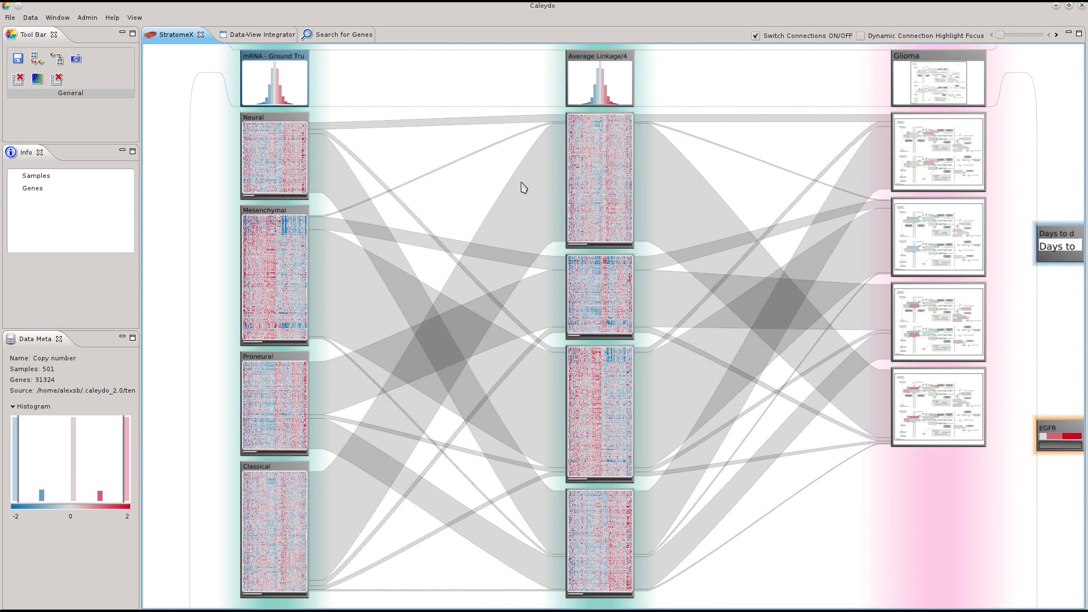
left_click(284, 394)
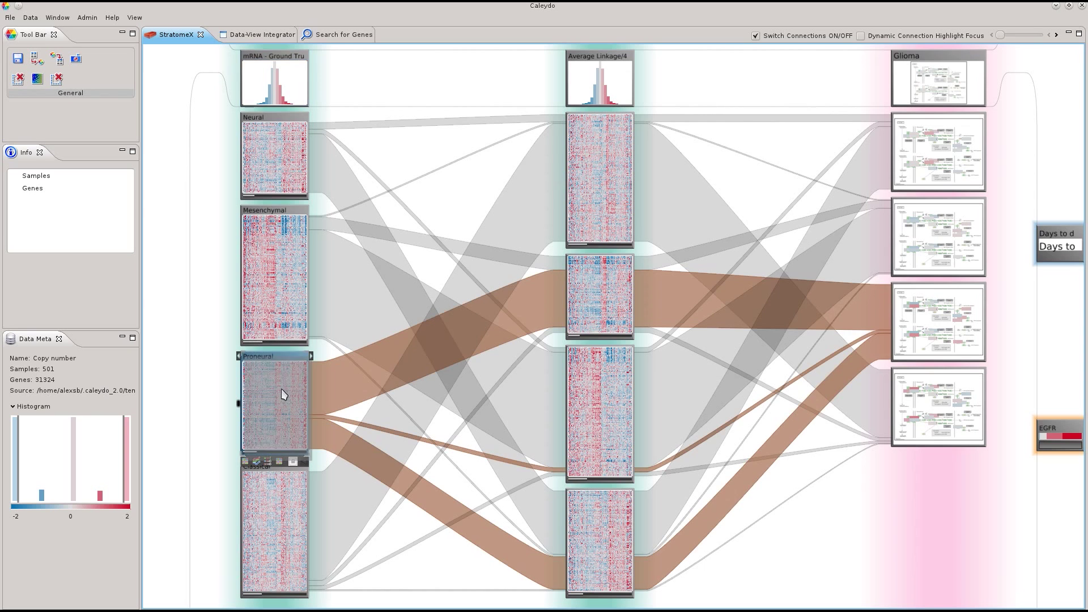
left_click_drag(284, 394, 285, 207)
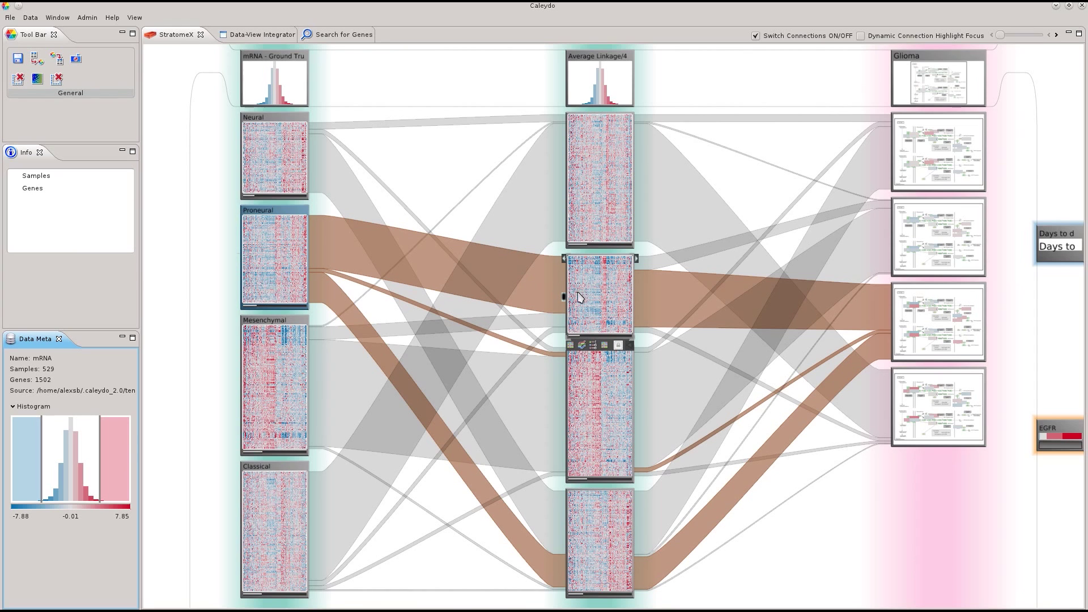
left_click(587, 567)
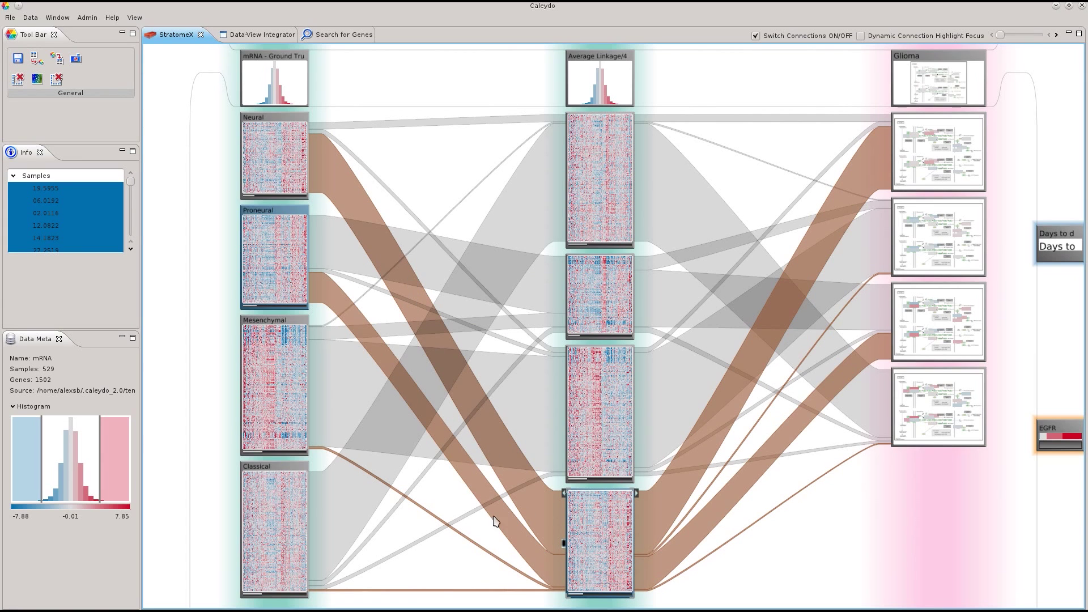
- Split the bottom Average Linkage cluster along its Neural band and select Group: 3 Split 2
left_click(544, 516)
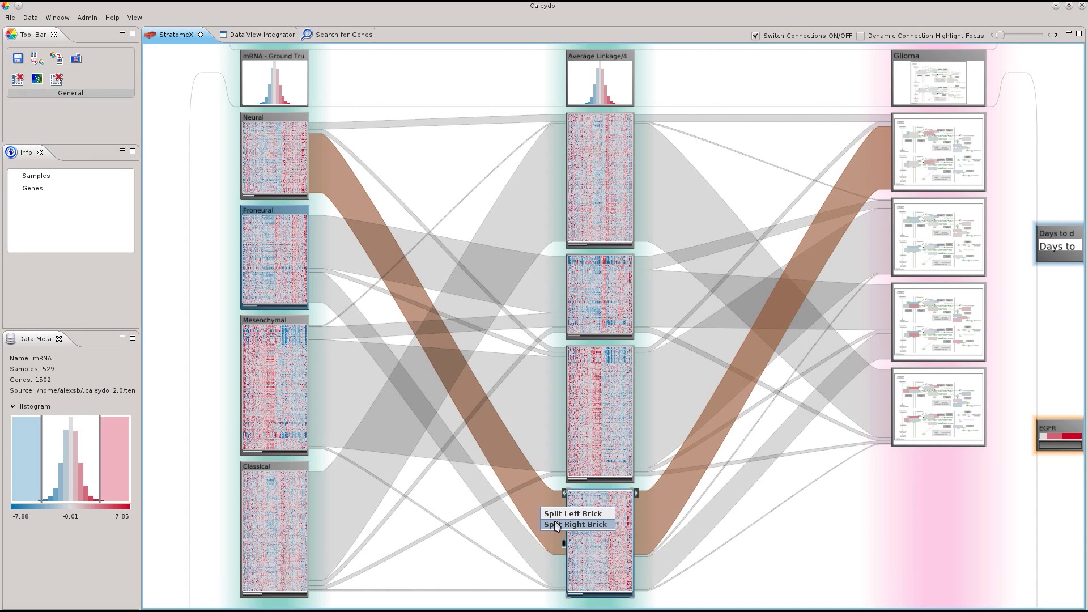
left_click(557, 525)
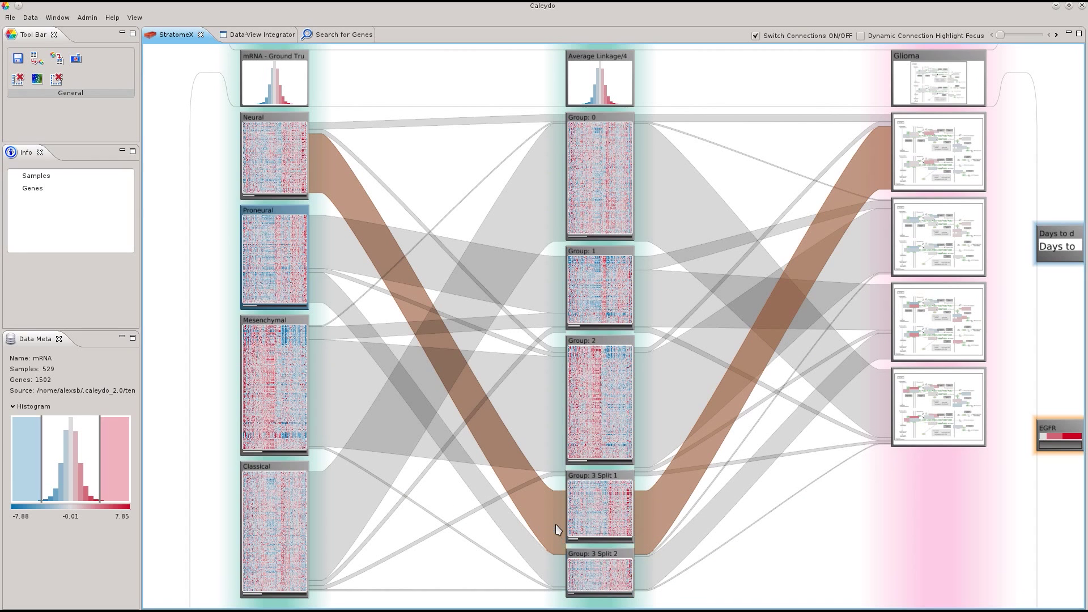
left_click(606, 567)
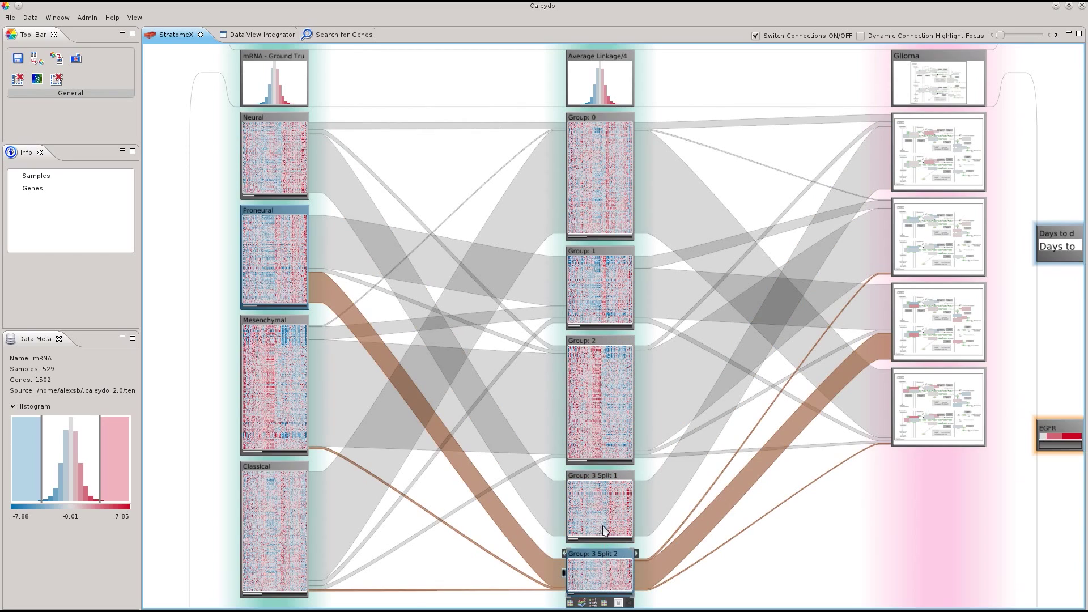